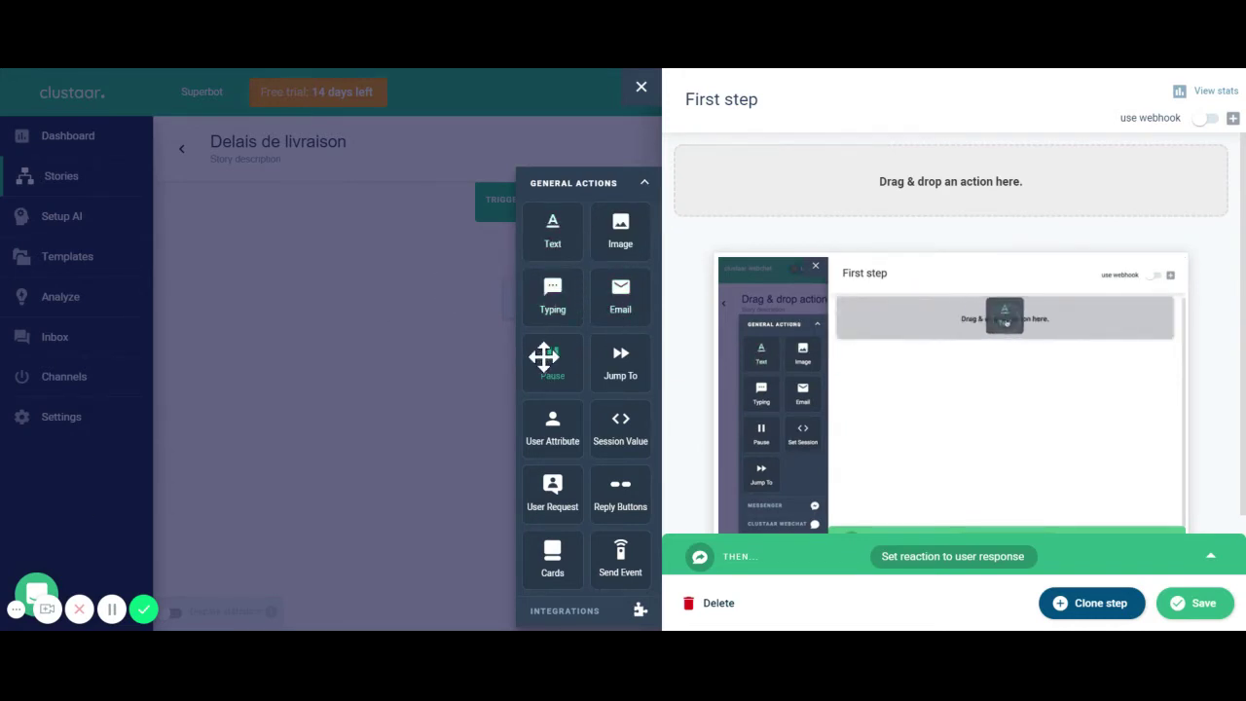
- Add a Text action to First step reading "Pour bien vous renseigner, j'ai besoin de plus d'information !"
{"action": "left_click_drag", "start_coordinate": [559, 237], "coordinate": [923, 218]}
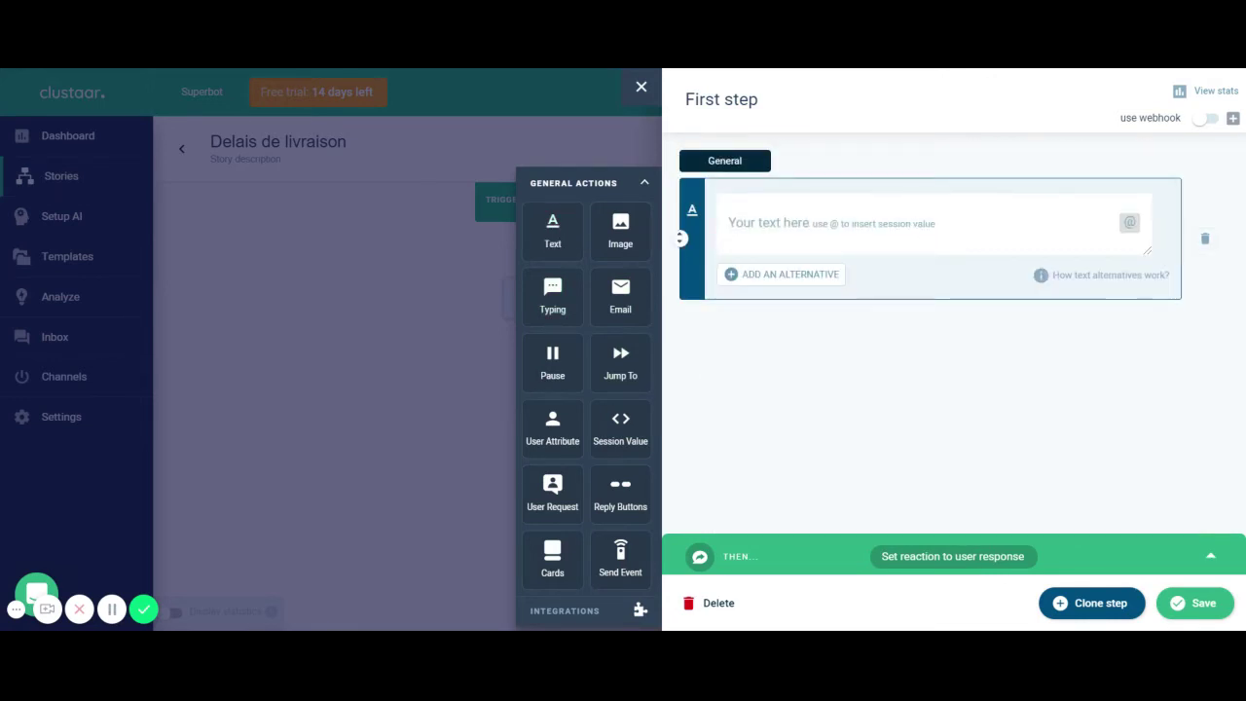
{"action": "left_click", "coordinate": [921, 221]}
{"action": "type", "text": "Pour bien"}
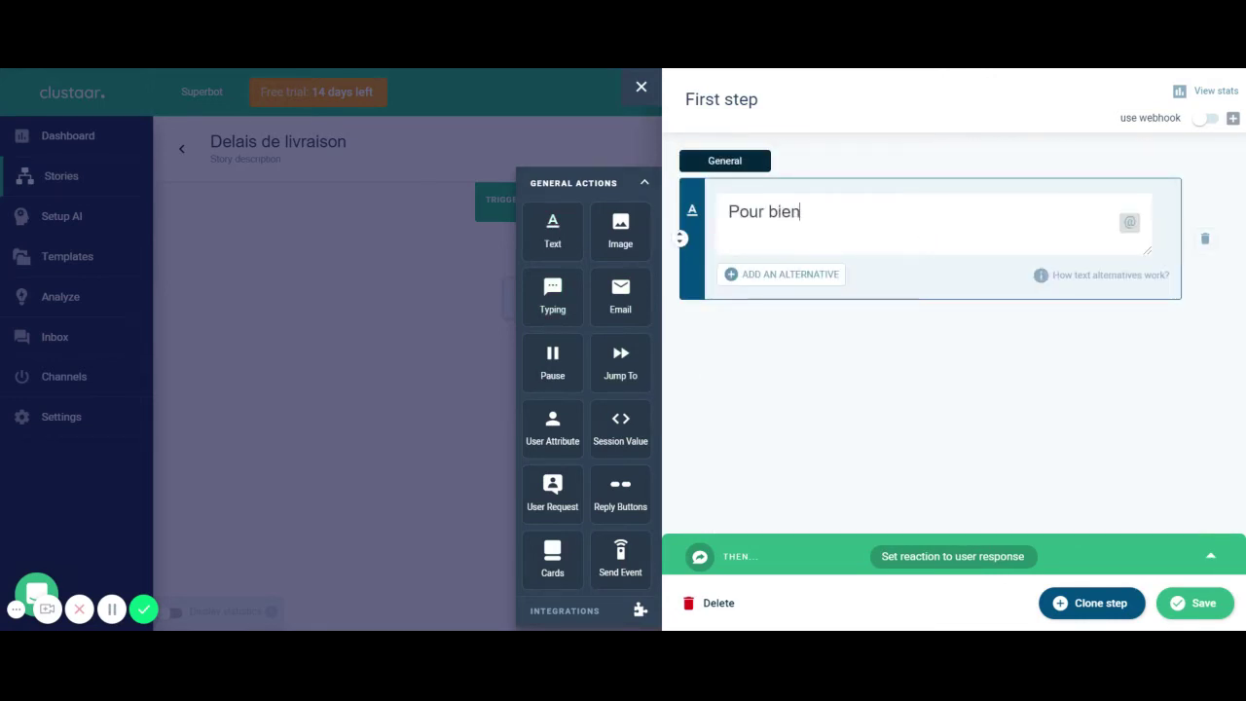
{"action": "type", "text": " vous renseig"}
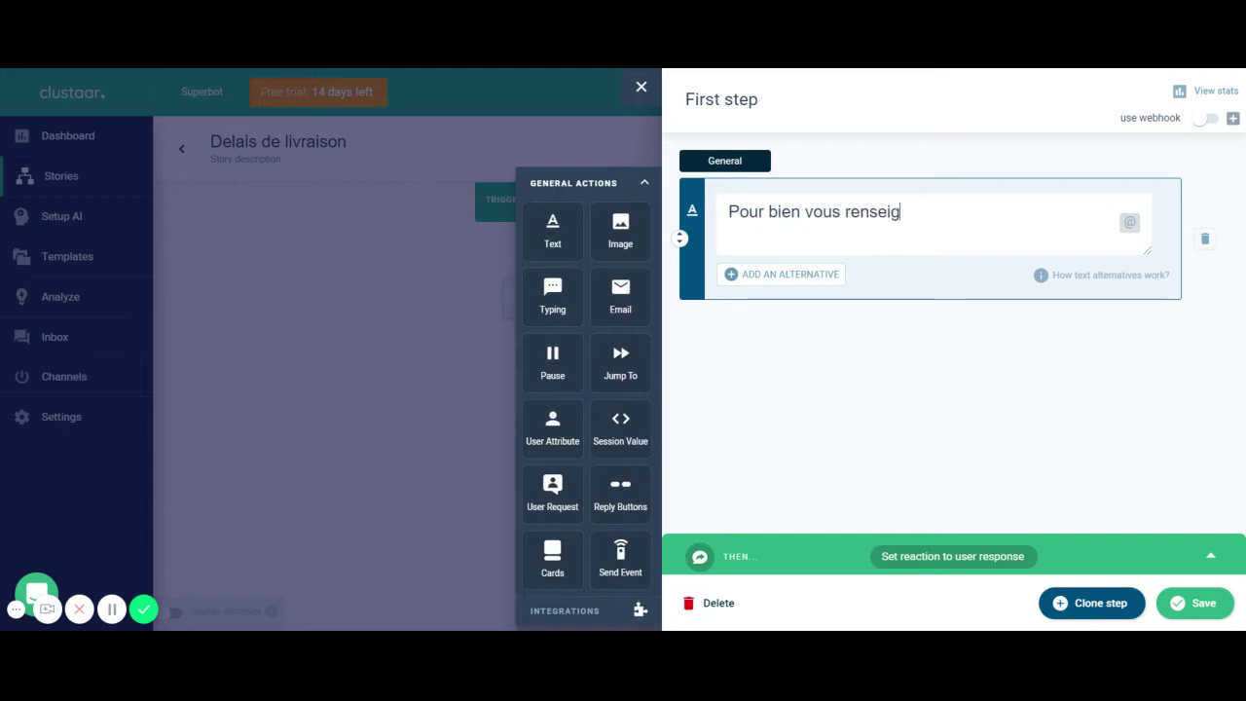
{"action": "type", "text": "ner, j'ai besoin de plus d'information "}
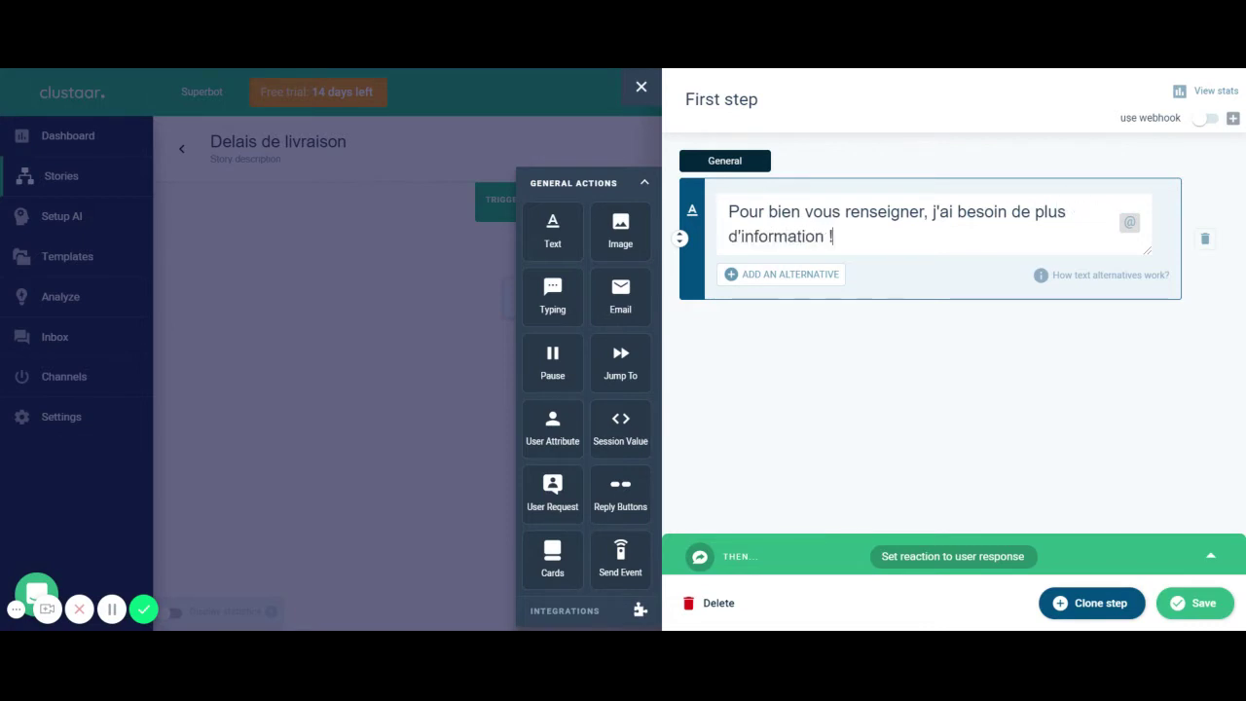
{"action": "type", "text": "!"}
- Add a Typing action and a Reply Buttons action below the text, with the question "Souhaitez-vous vous faire livrer en france ou à l'étranger ?"
{"action": "left_click_drag", "start_coordinate": [552, 298], "coordinate": [798, 397]}
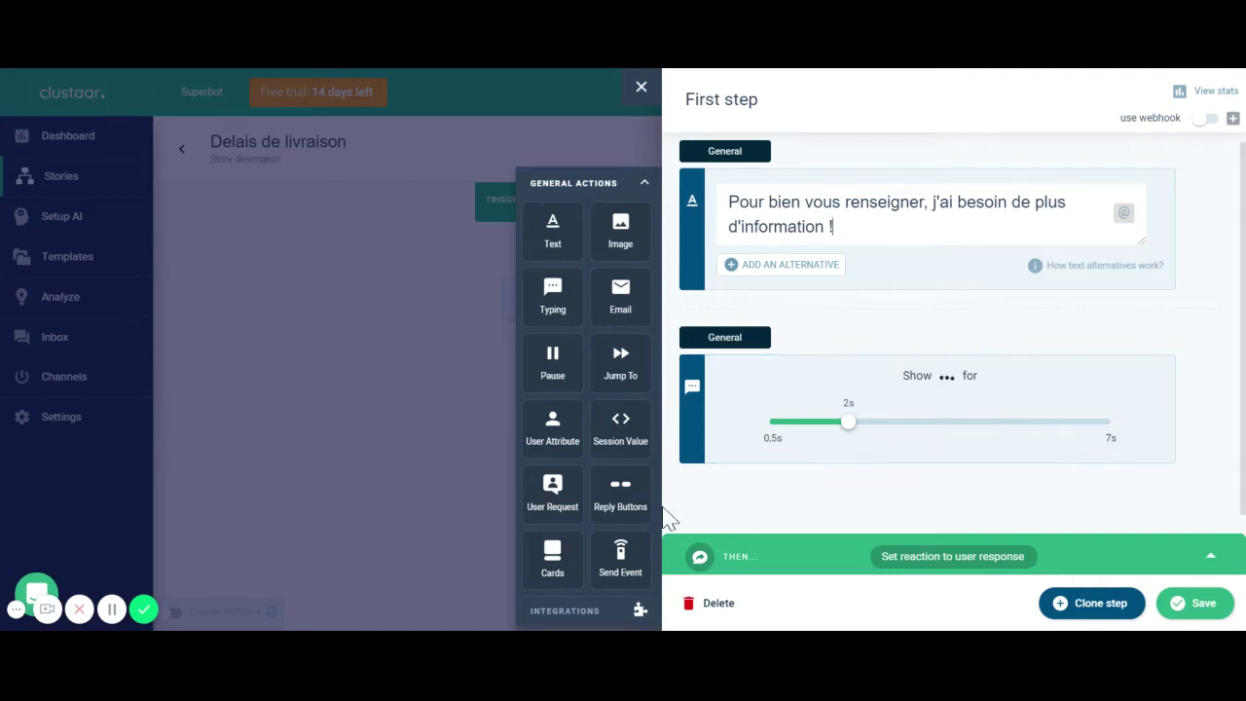
{"action": "left_click_drag", "start_coordinate": [605, 493], "coordinate": [931, 512]}
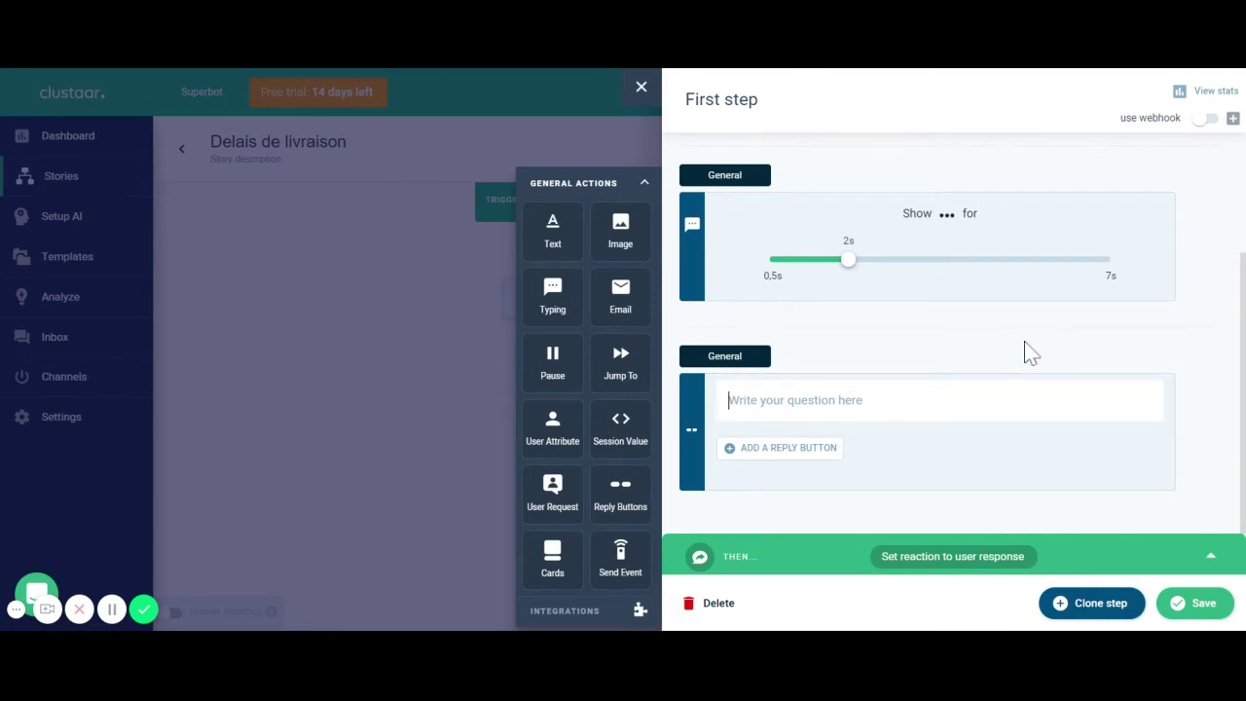
{"action": "type", "text": "Souhaite"}
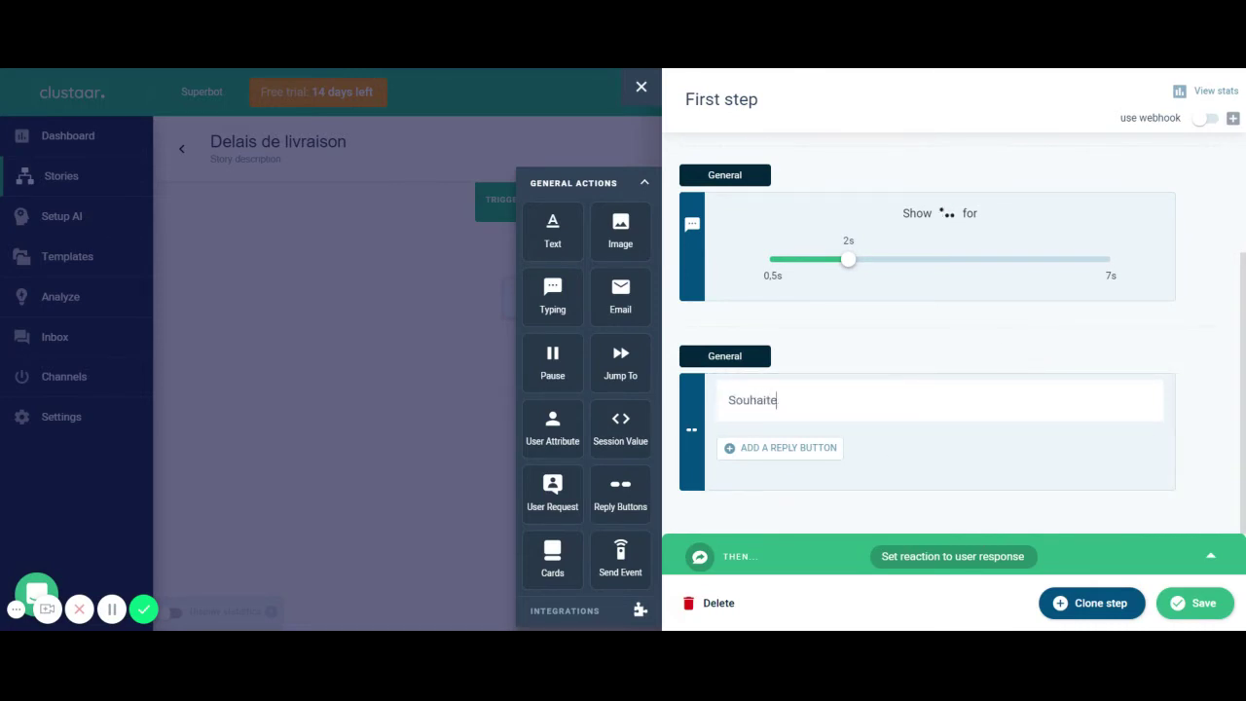
{"action": "type", "text": "z-vous vous faire livrer en france"}
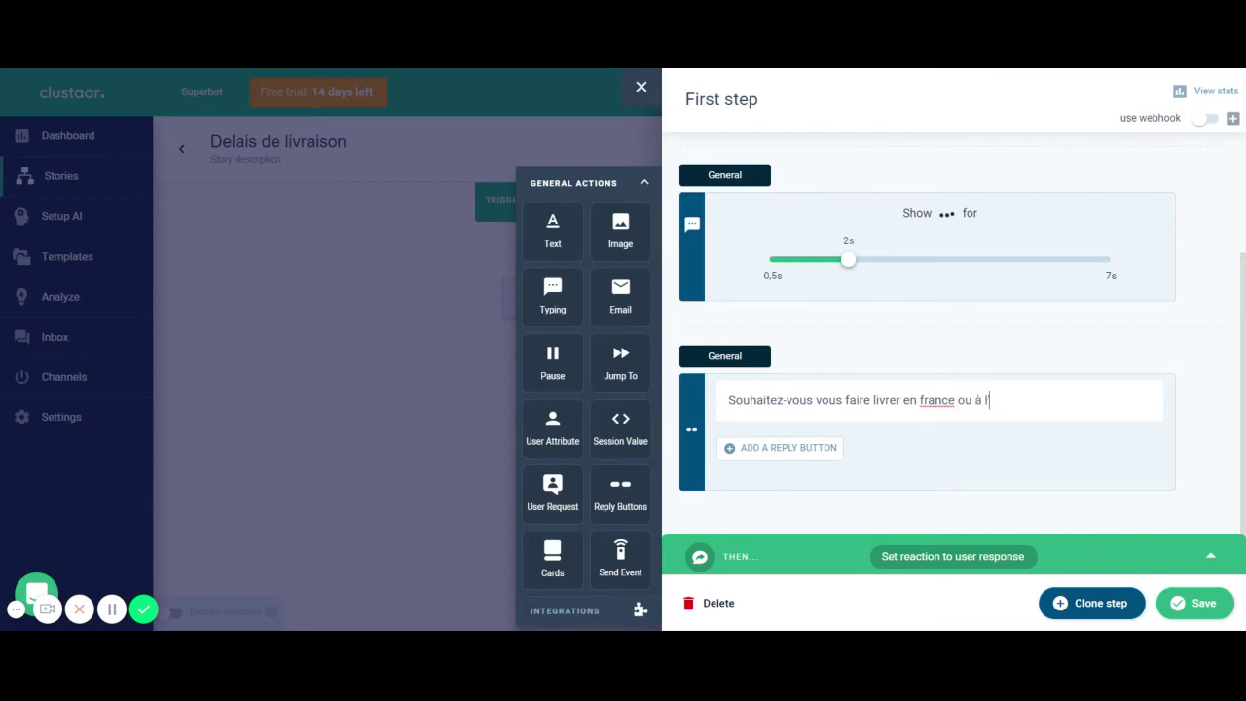
{"action": "type", "text": " ou à l'étranger ?"}
- Add a reply button labelled "En france" that goes to a newly created step named "En France"
{"action": "left_click", "coordinate": [787, 448]}
{"action": "type", "text": "E"}
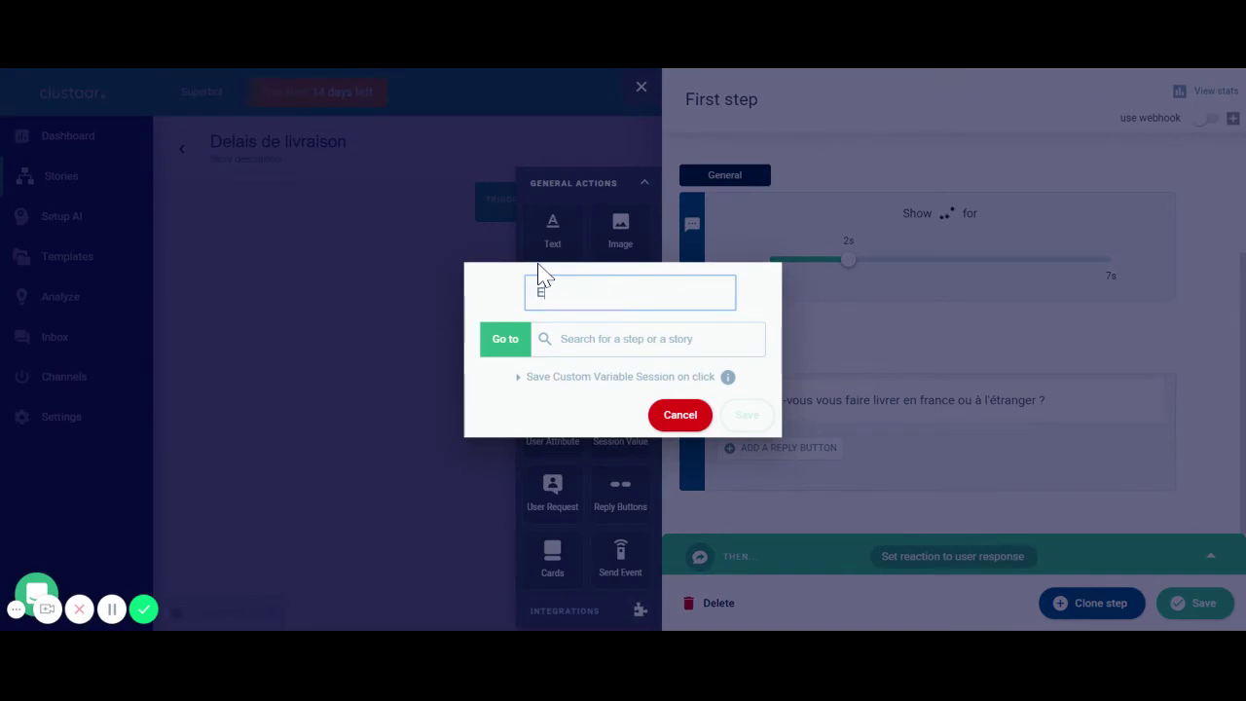
{"action": "type", "text": "N"}
{"action": "key", "text": "BackSpace"}
{"action": "type", "text": "n france"}
{"action": "left_click", "coordinate": [603, 337]}
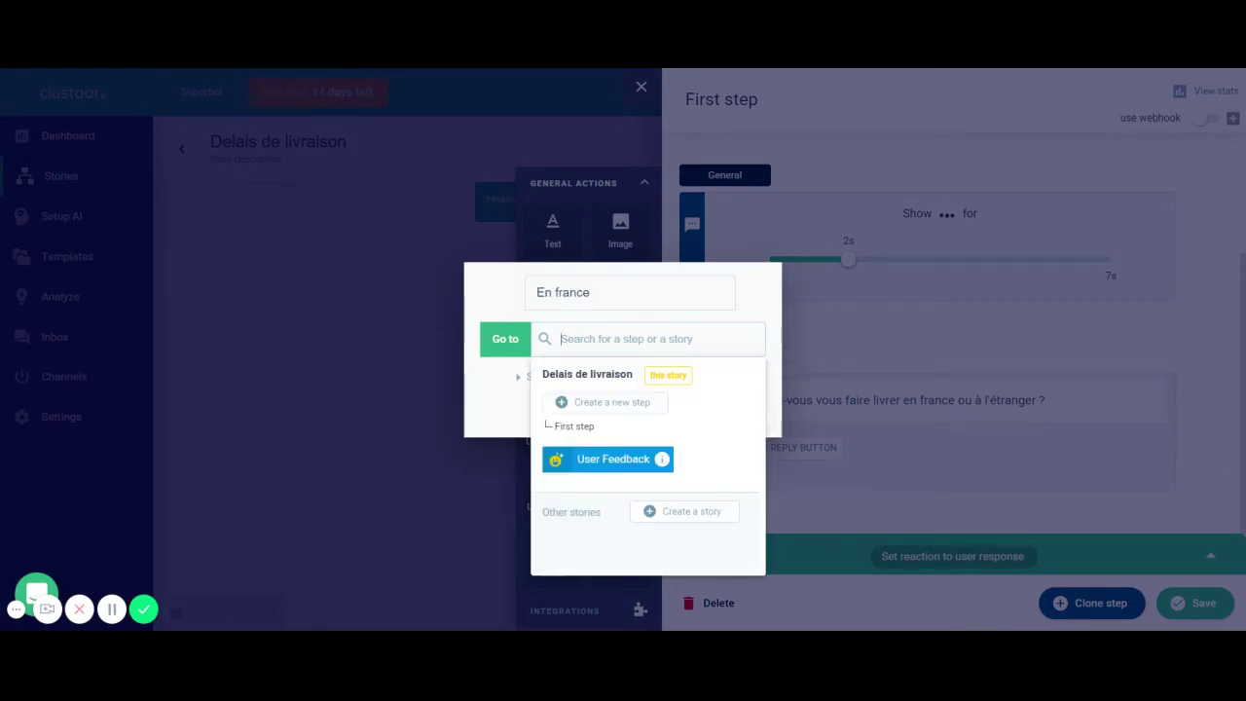
{"action": "left_click", "coordinate": [605, 402]}
{"action": "type", "text": "En"}
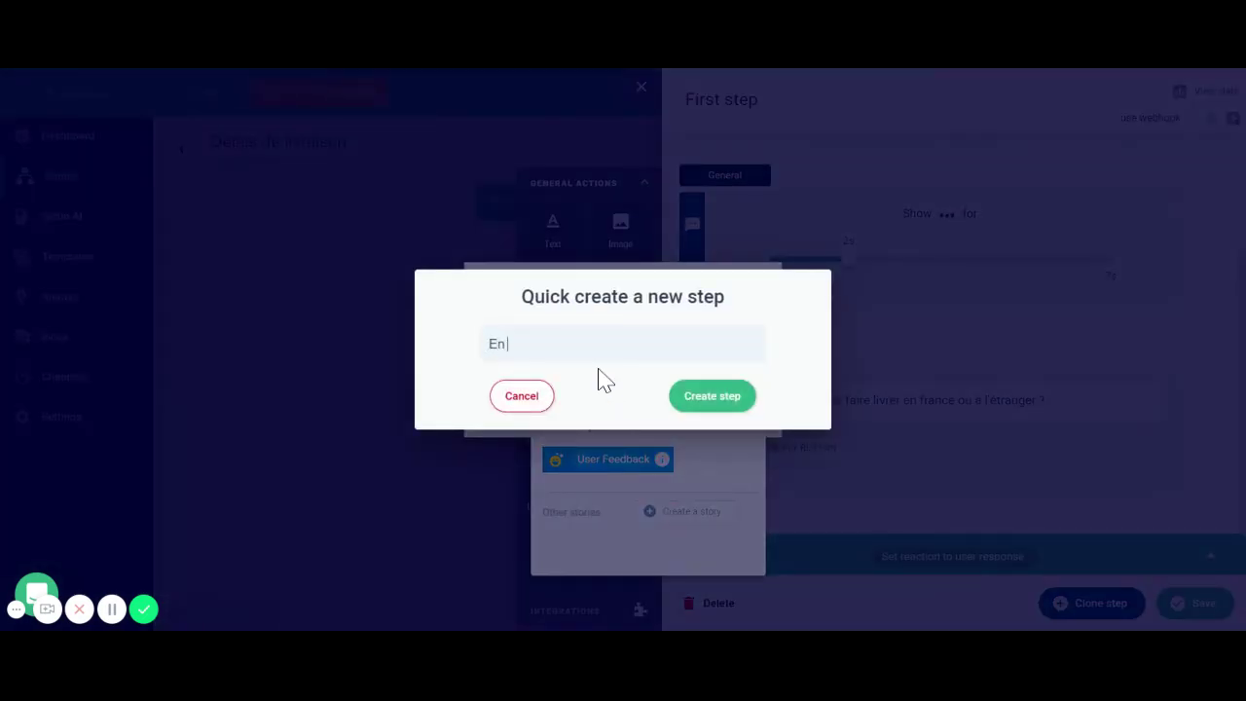
{"action": "type", "text": " Frace"}
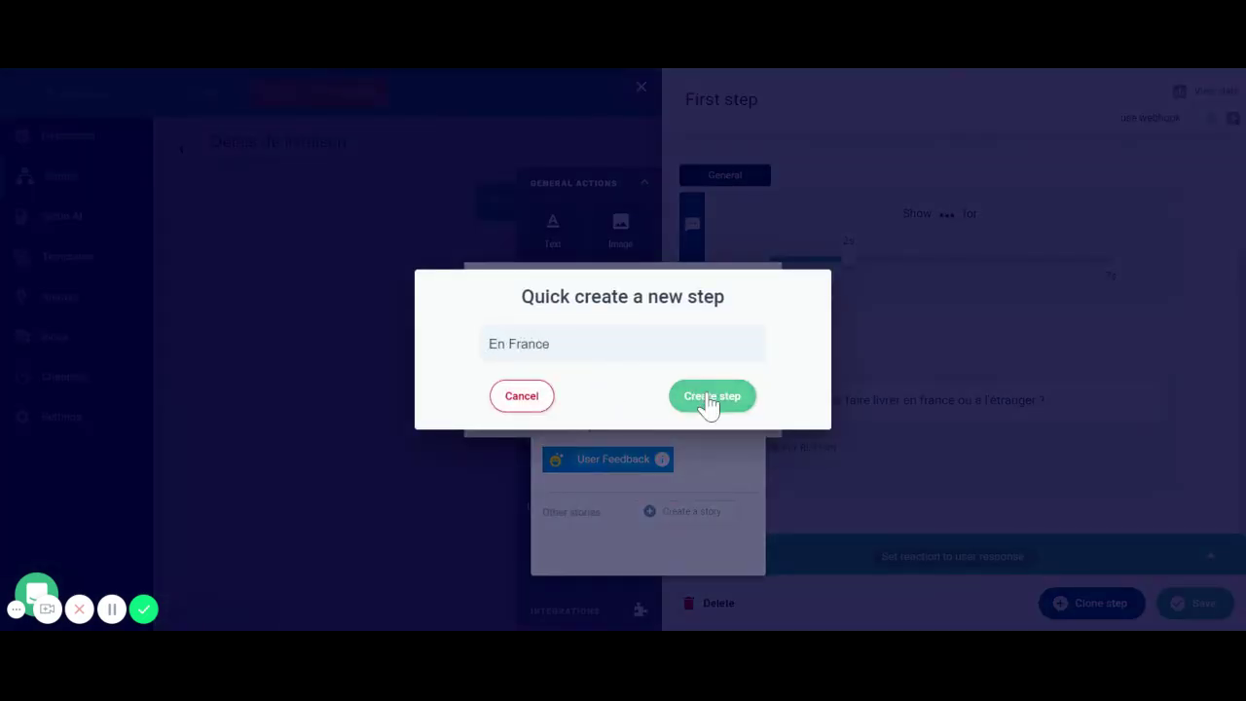
{"action": "left_click", "coordinate": [710, 399]}
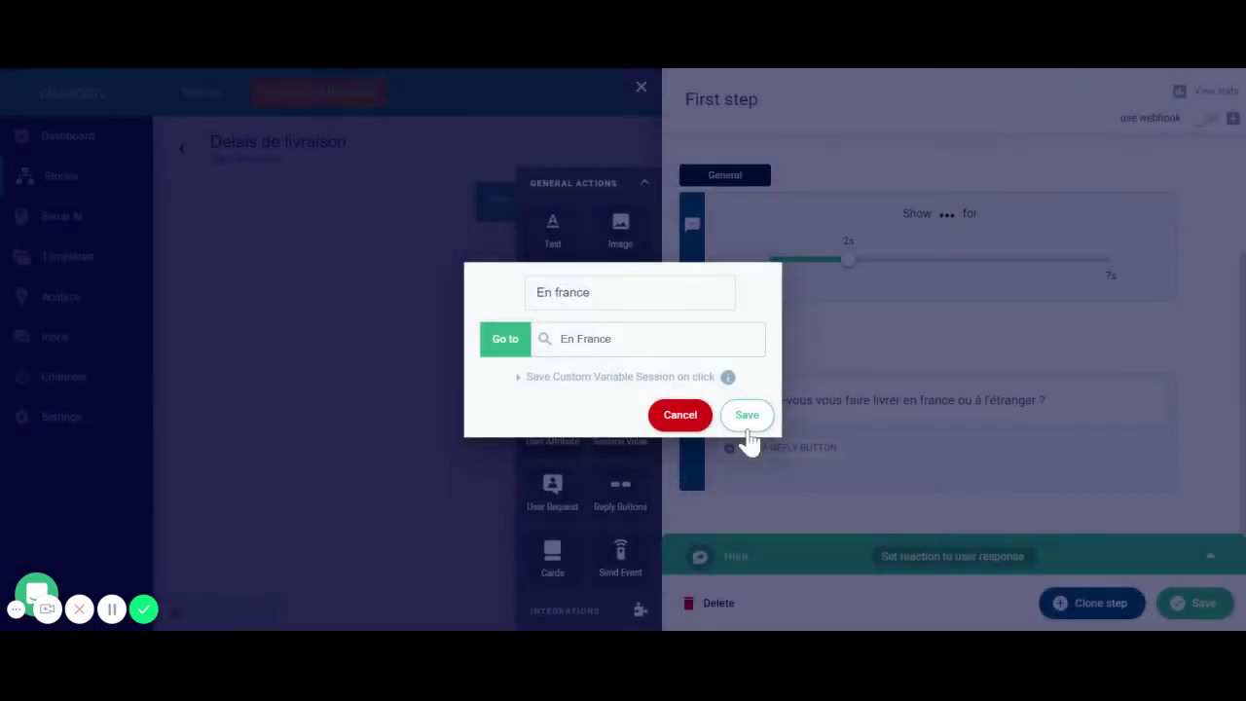
{"action": "left_click", "coordinate": [747, 418]}
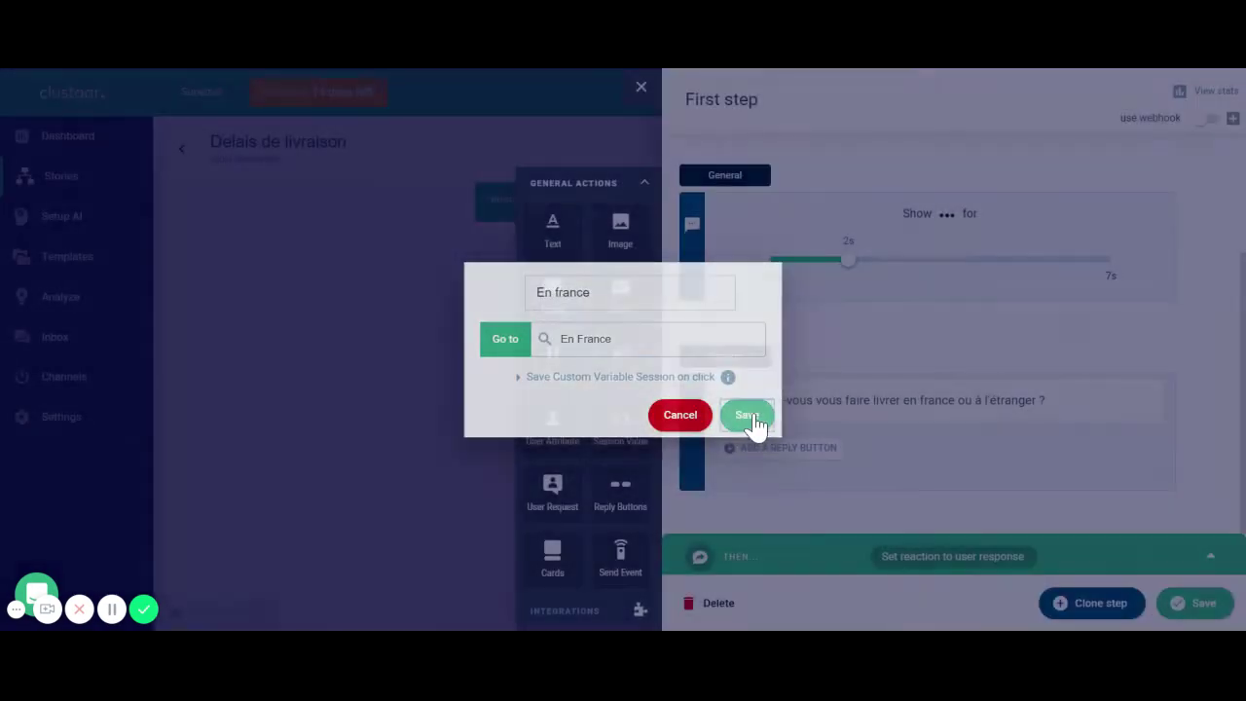
- Add a second reply button "A l'étranger" that goes to a new step named "A l'étranger", and save First step
{"action": "left_click", "coordinate": [902, 456]}
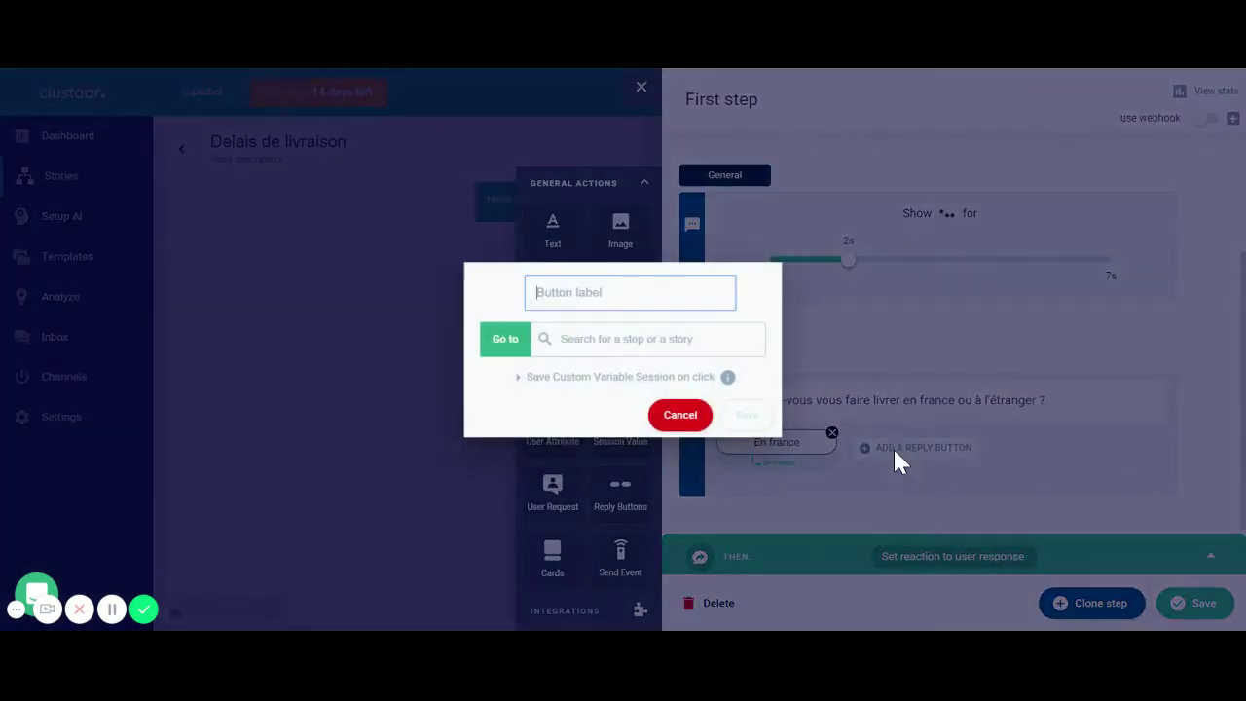
{"action": "type", "text": "E"}
{"action": "key", "text": "BackSpace"}
{"action": "type", "text": "A l'étranger"}
{"action": "key", "text": "Tab"}
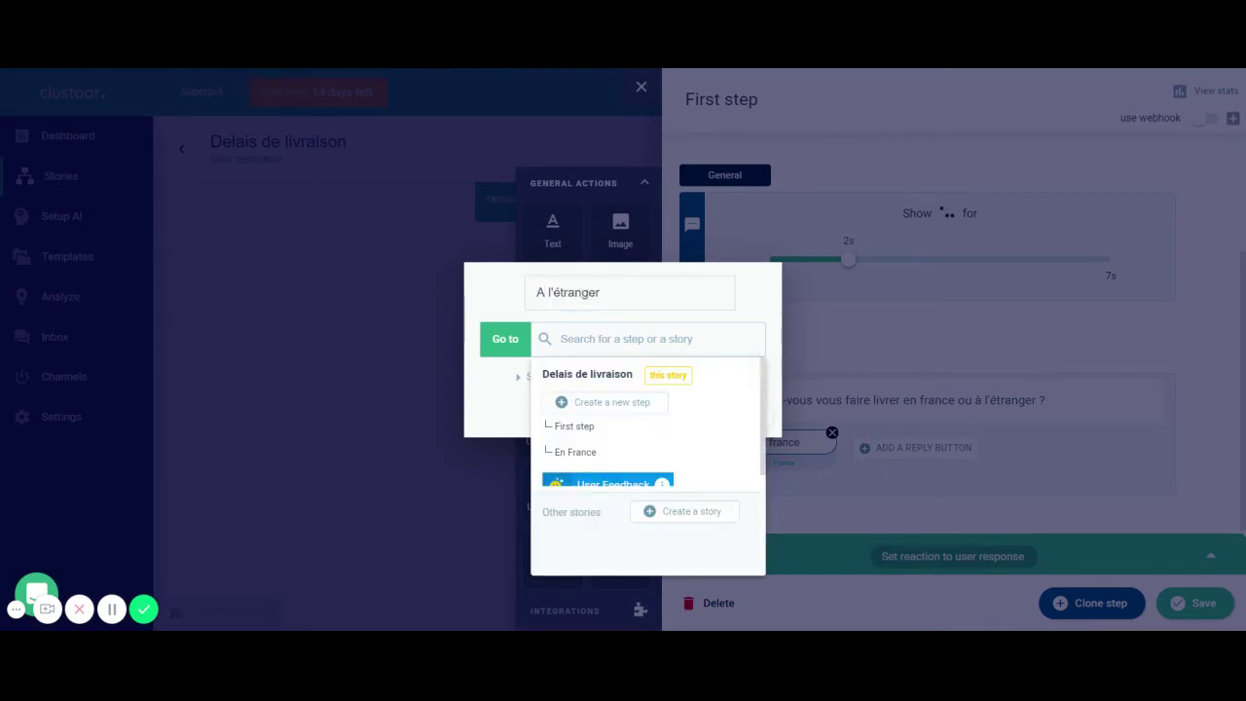
{"action": "left_click", "coordinate": [616, 405]}
{"action": "type", "text": "A"}
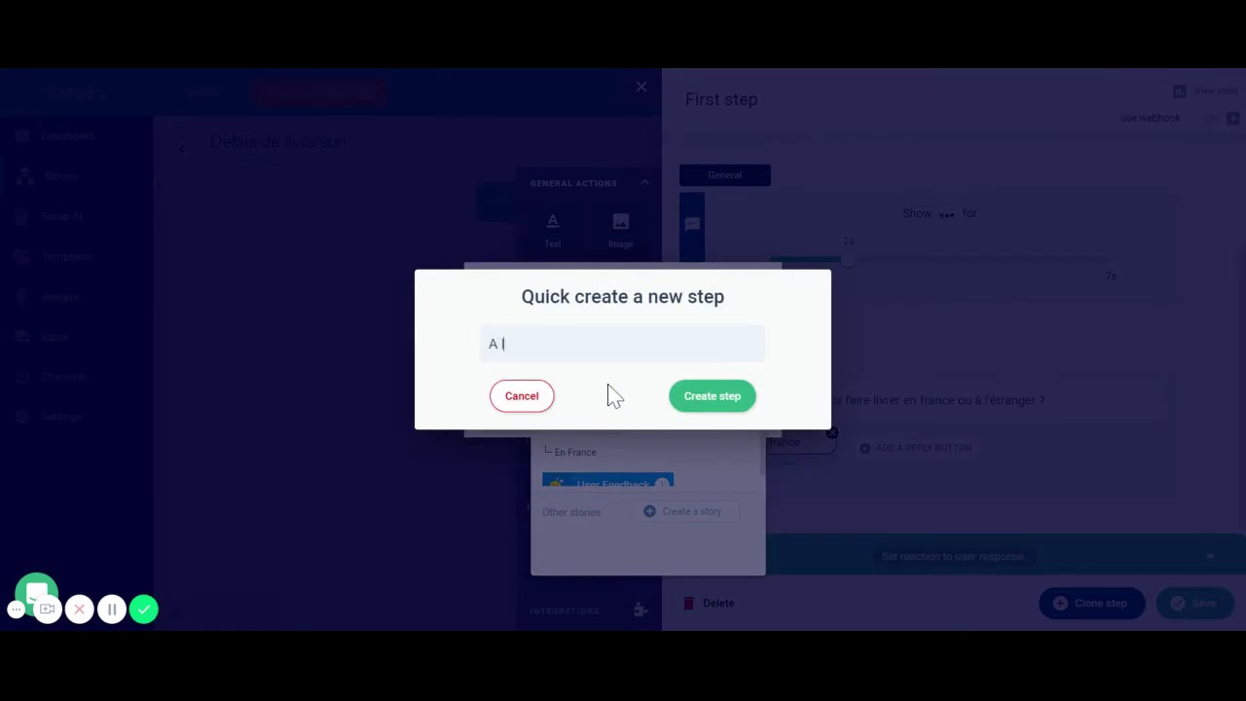
{"action": "type", "text": " l'étranger"}
{"action": "left_click", "coordinate": [707, 405]}
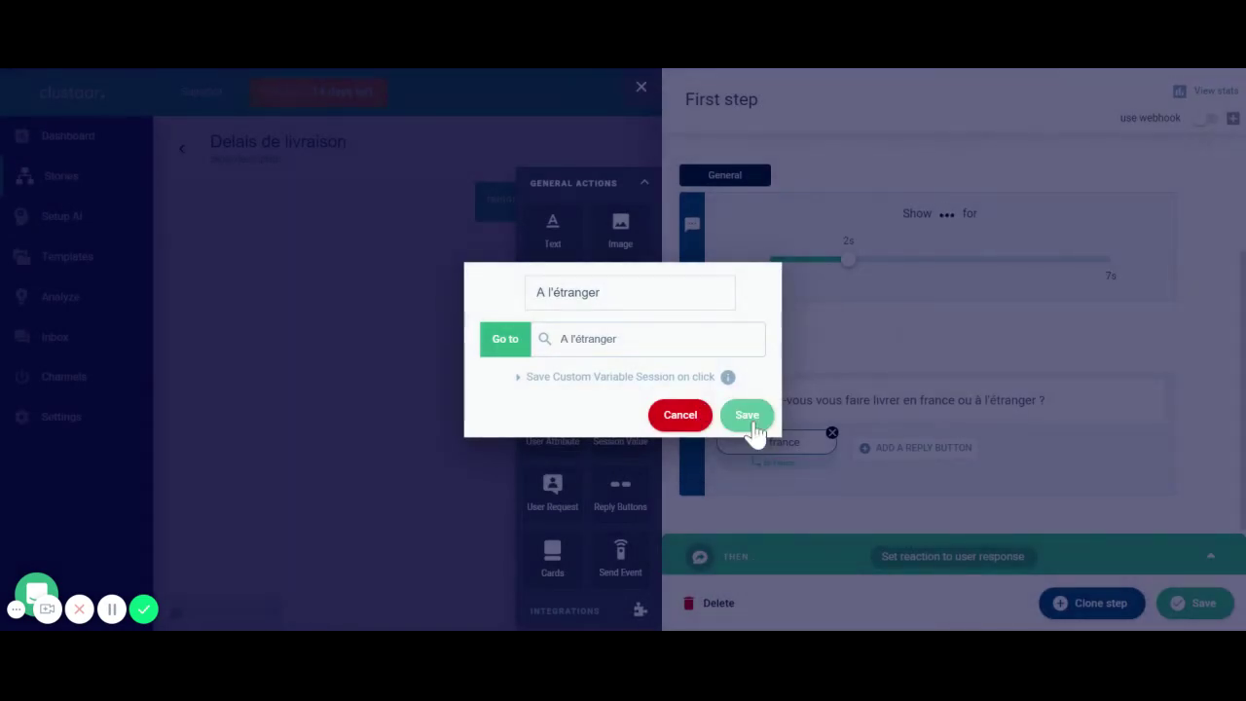
{"action": "left_click", "coordinate": [750, 418]}
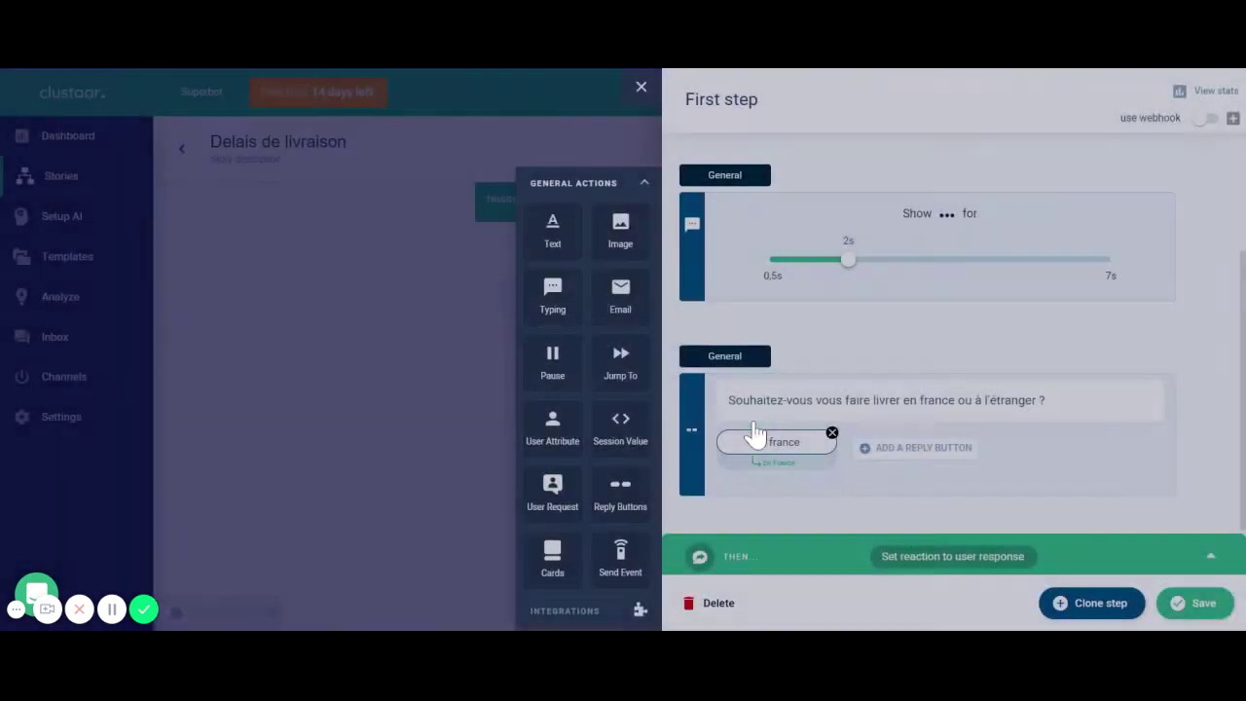
{"action": "left_click", "coordinate": [1206, 606]}
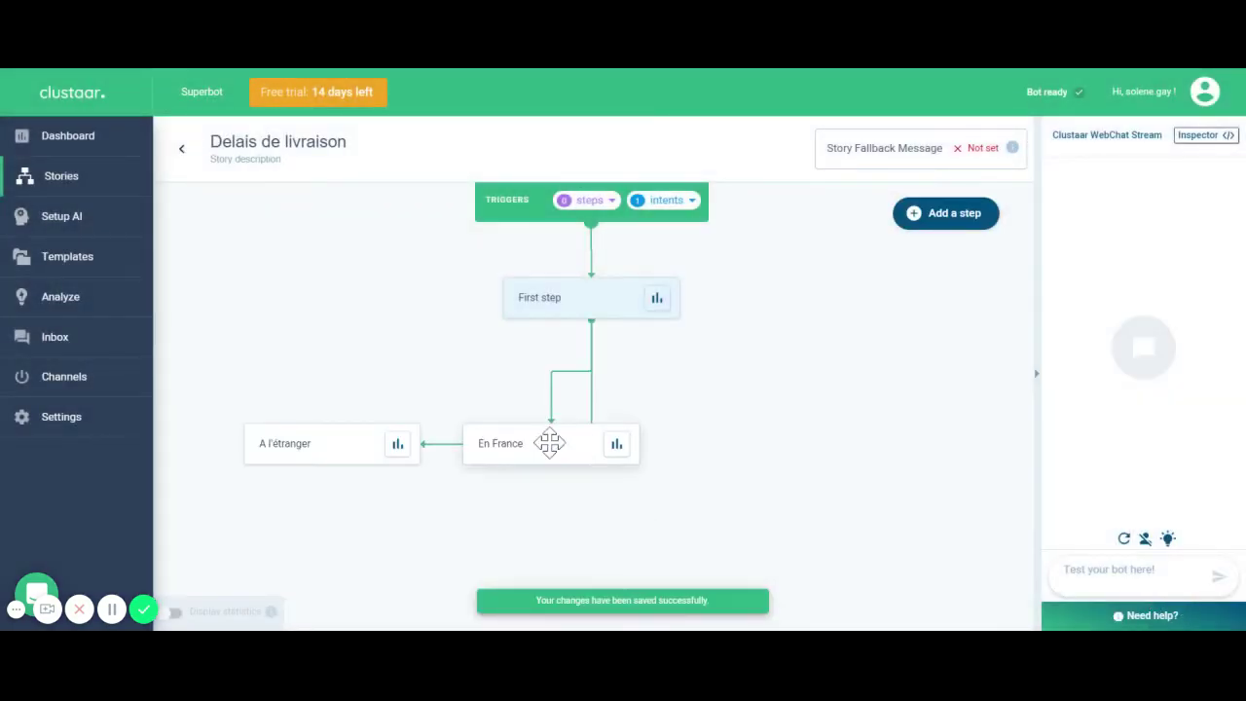
- Move the En France block to the right of First step and add the text "En France, les délais de livraison sont de 48h !" to it
{"action": "left_click_drag", "start_coordinate": [551, 443], "coordinate": [761, 465]}
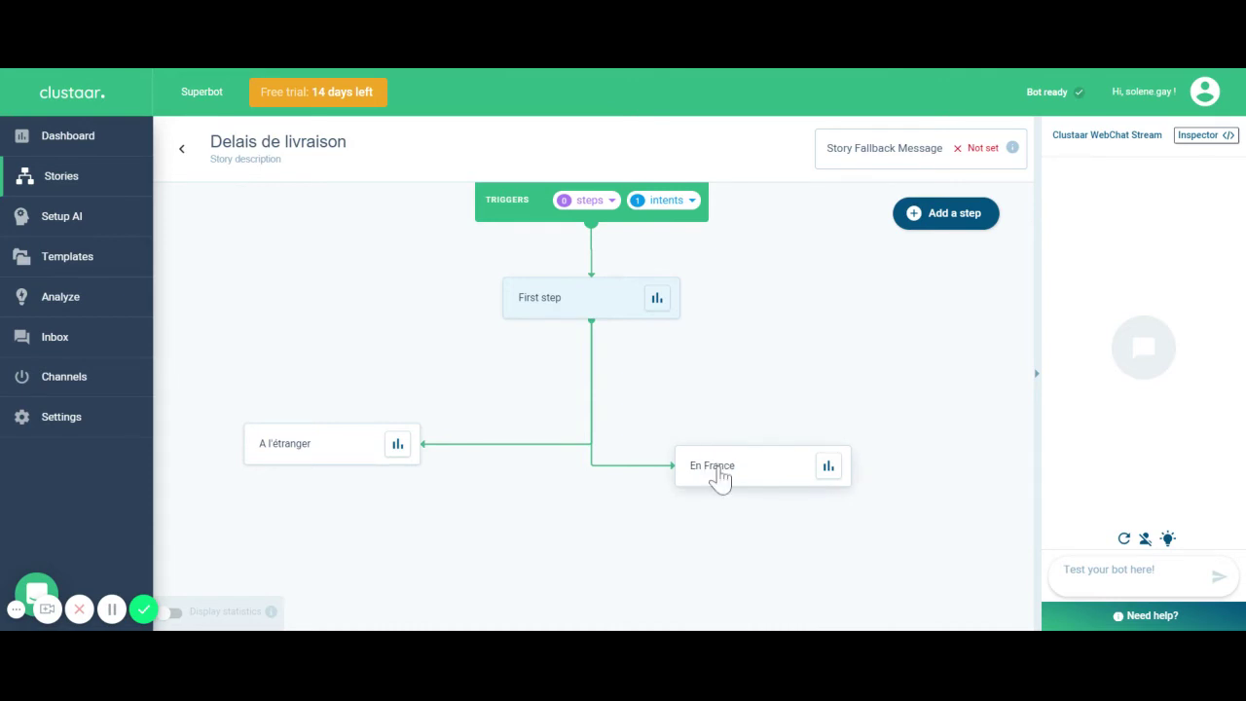
{"action": "left_click", "coordinate": [718, 477]}
{"action": "left_click_drag", "start_coordinate": [687, 229], "coordinate": [861, 201]}
{"action": "left_click", "coordinate": [858, 220]}
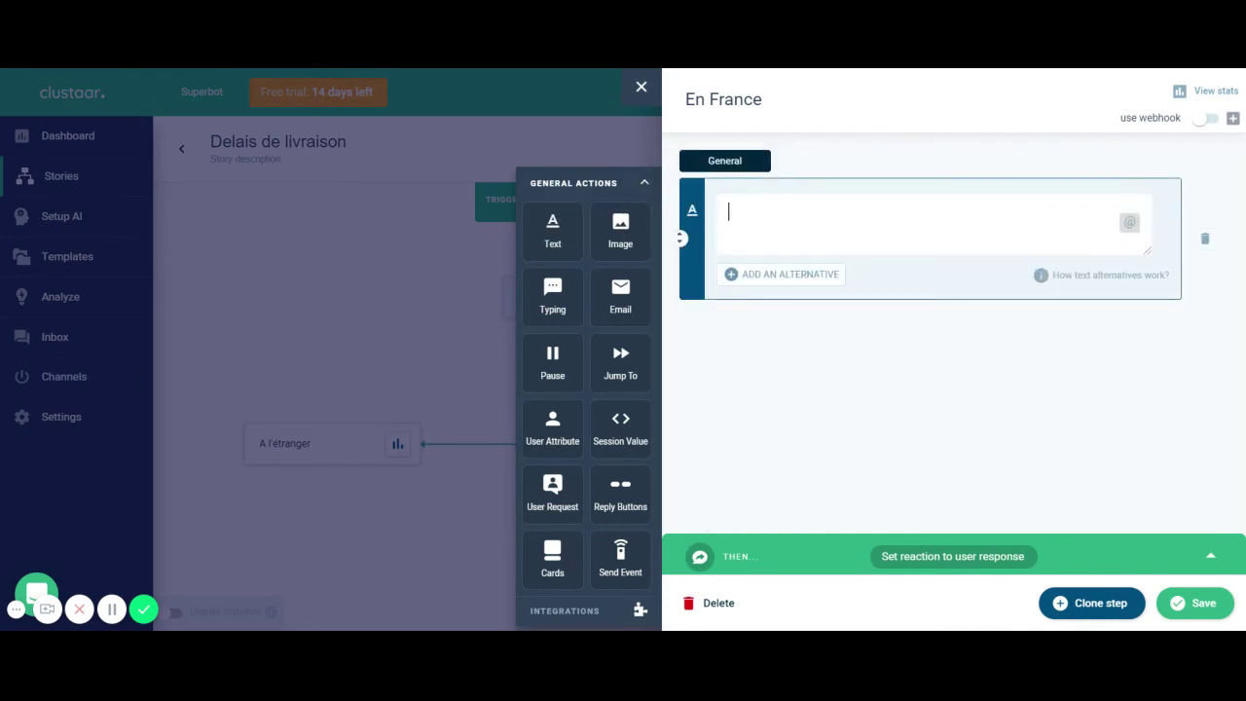
{"action": "type", "text": "En Franc"}
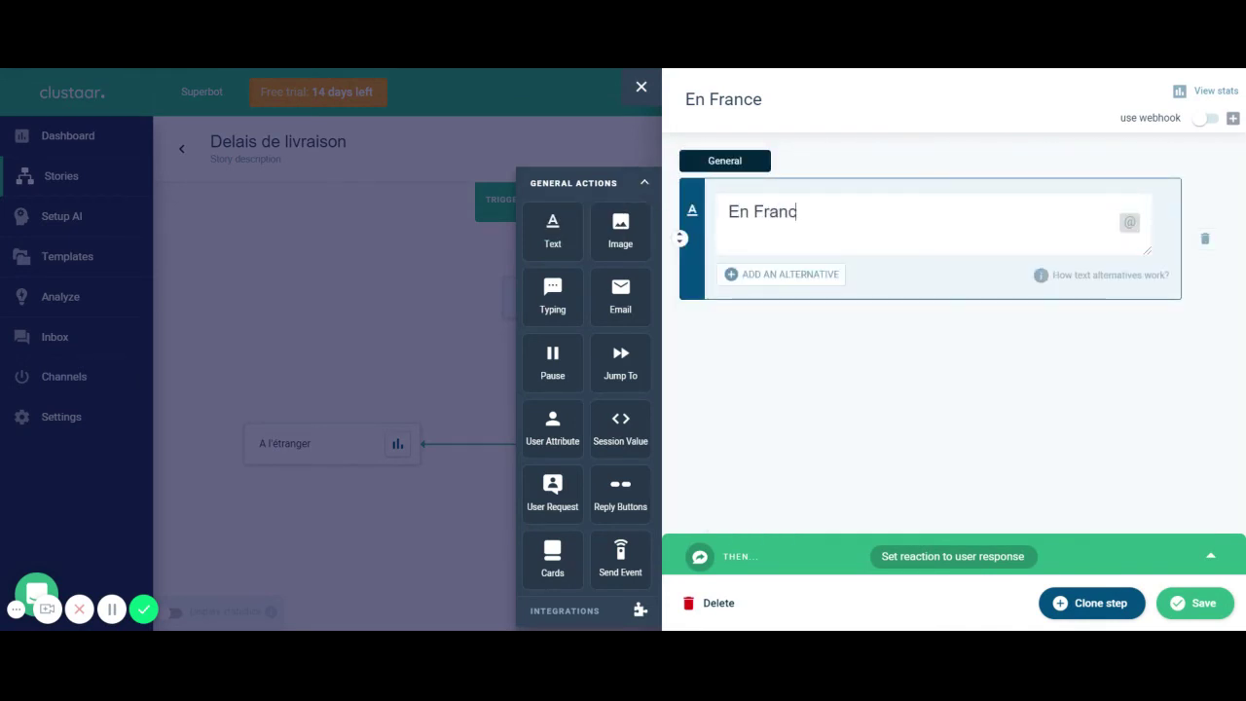
{"action": "type", "text": "e, les délai"}
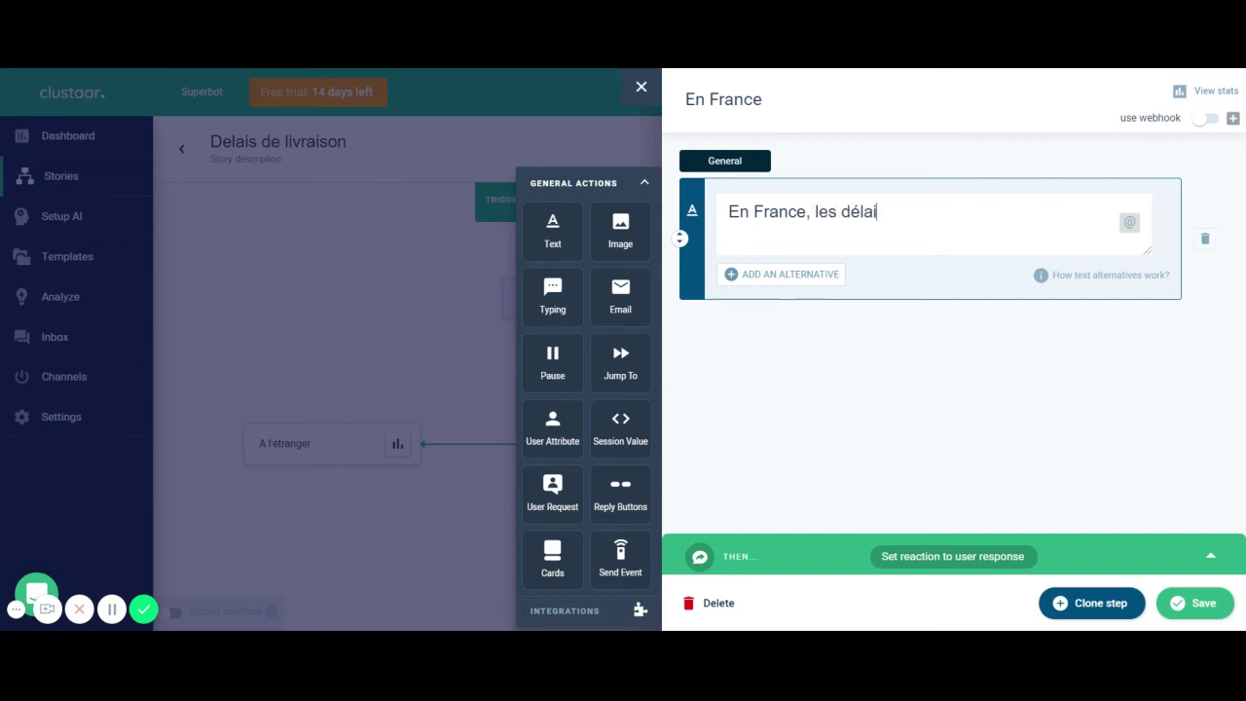
{"action": "type", "text": "s de livraison sont de"}
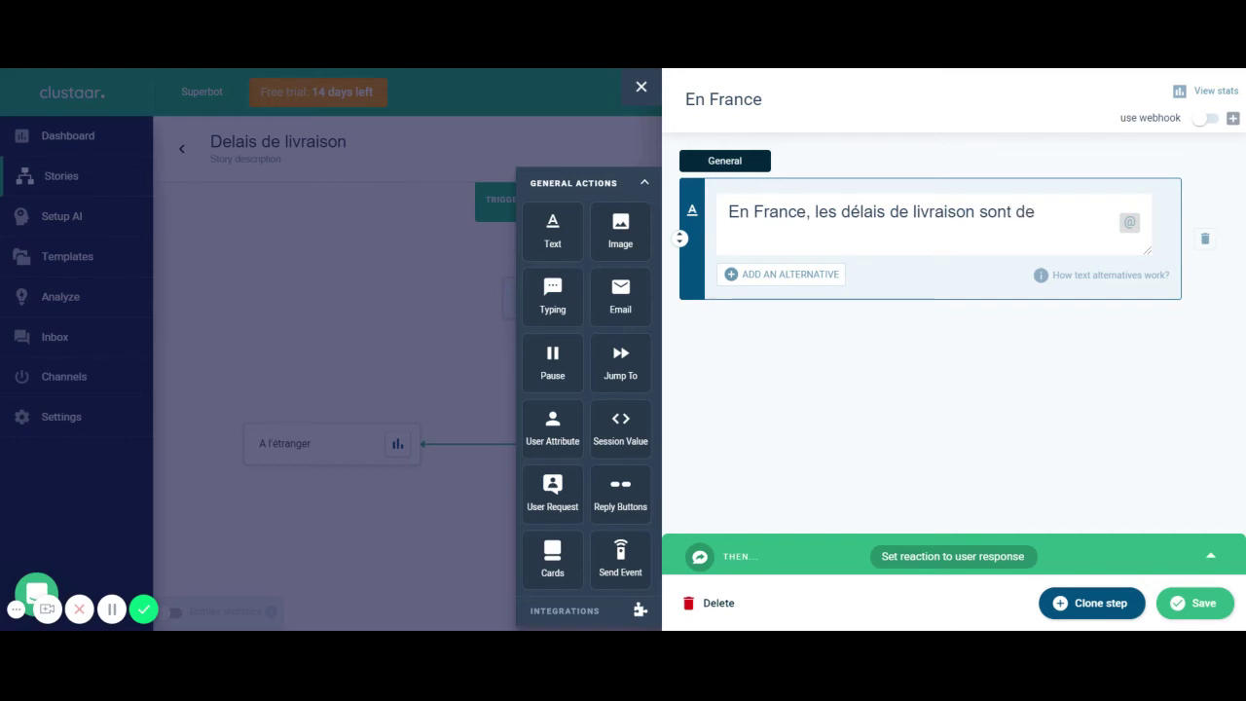
{"action": "type", "text": " 48h !"}
{"action": "left_click", "coordinate": [885, 347]}
{"action": "left_click_drag", "start_coordinate": [634, 237], "coordinate": [857, 392]}
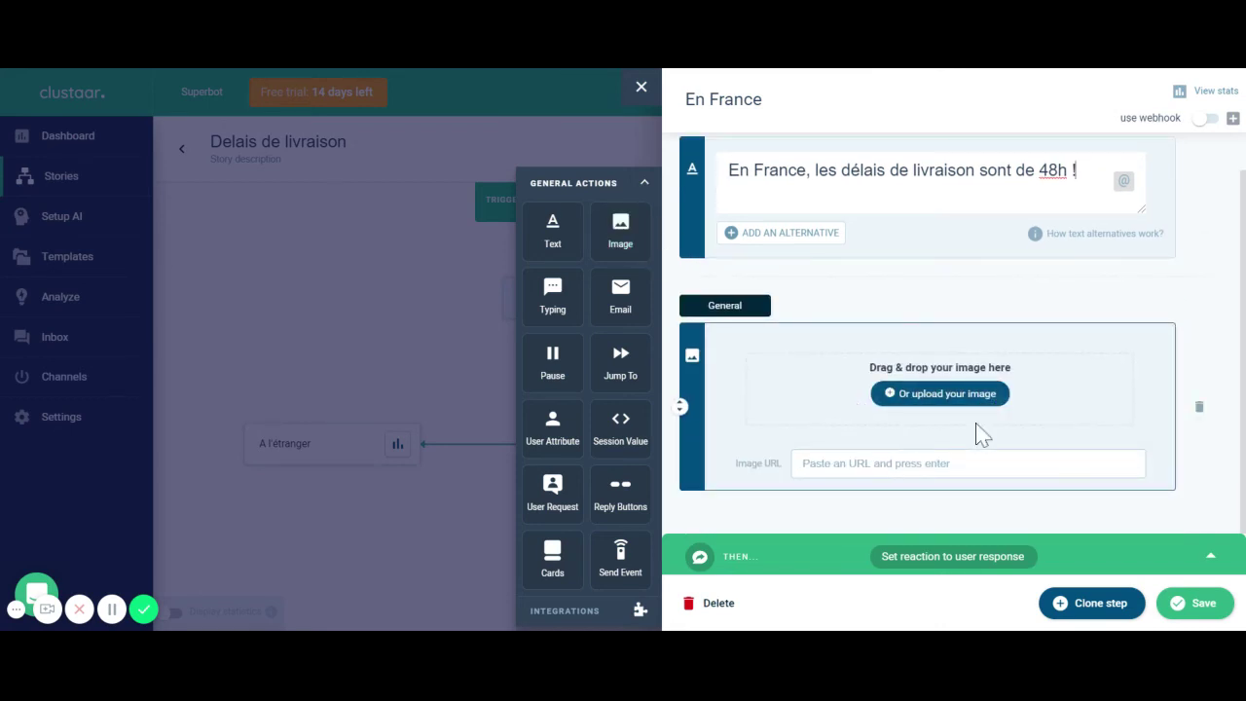
{"action": "left_click", "coordinate": [871, 463]}
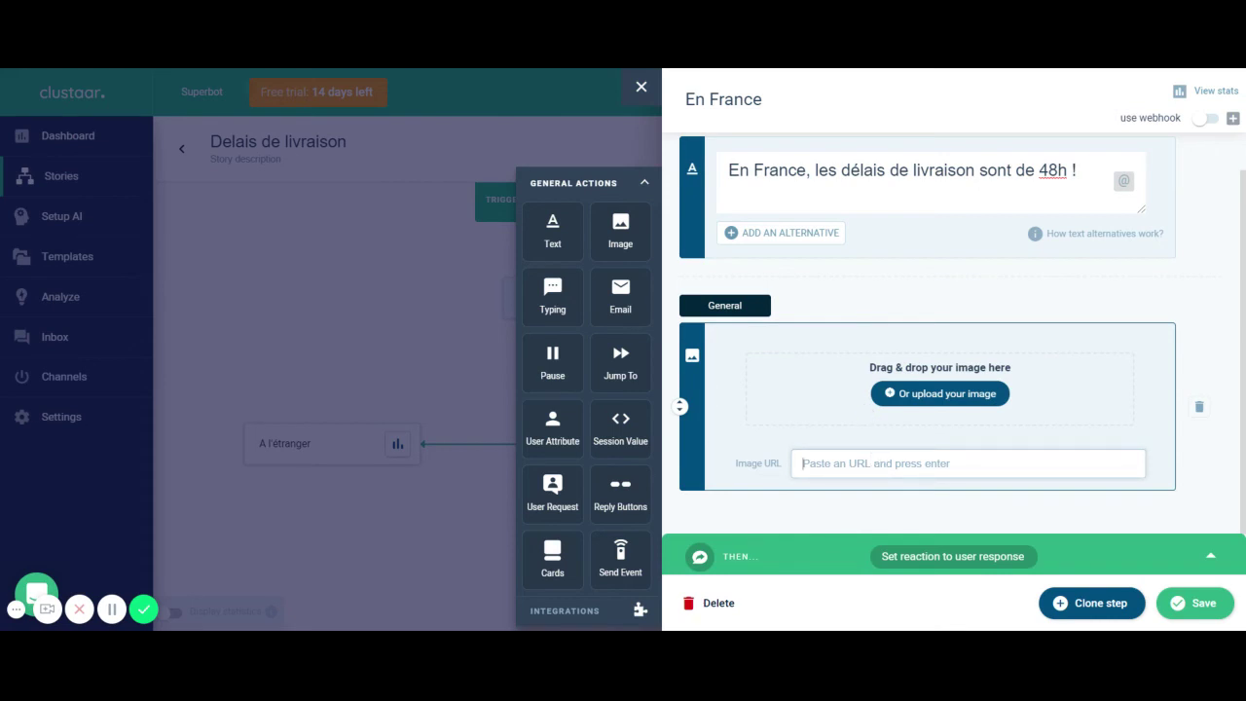
{"action": "type", "text": "https://media.giphy.com/media/hTsAAaYV5nRjq/giphy.gif"}
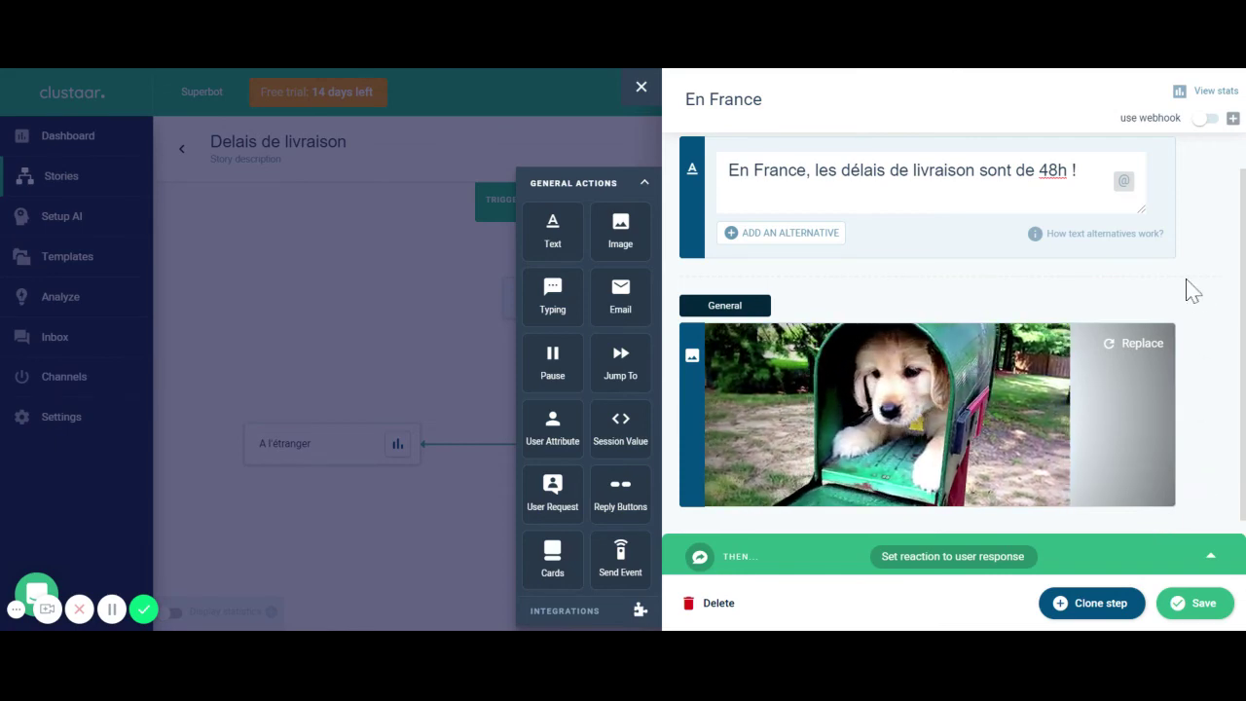
{"action": "left_click", "coordinate": [1204, 604]}
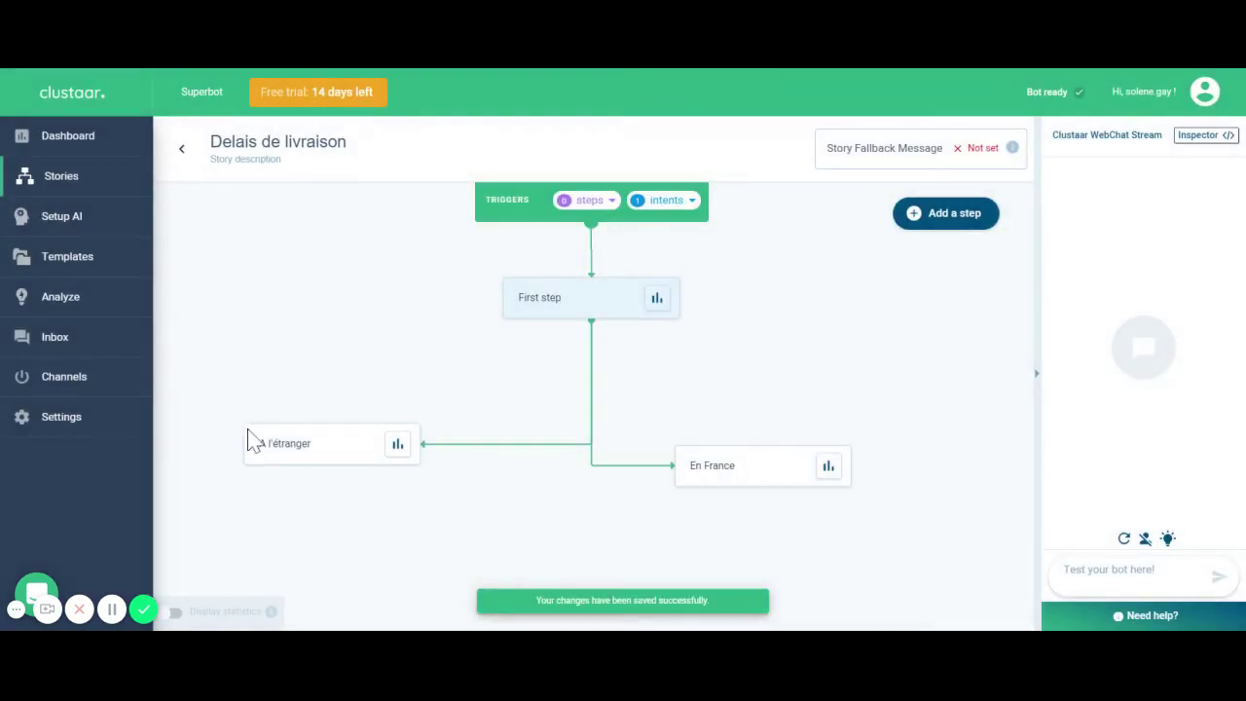
- Open the A l'étranger step and add a Text action reading "Les délais de livraison sont d'une semaine !"
{"action": "left_click", "coordinate": [278, 438]}
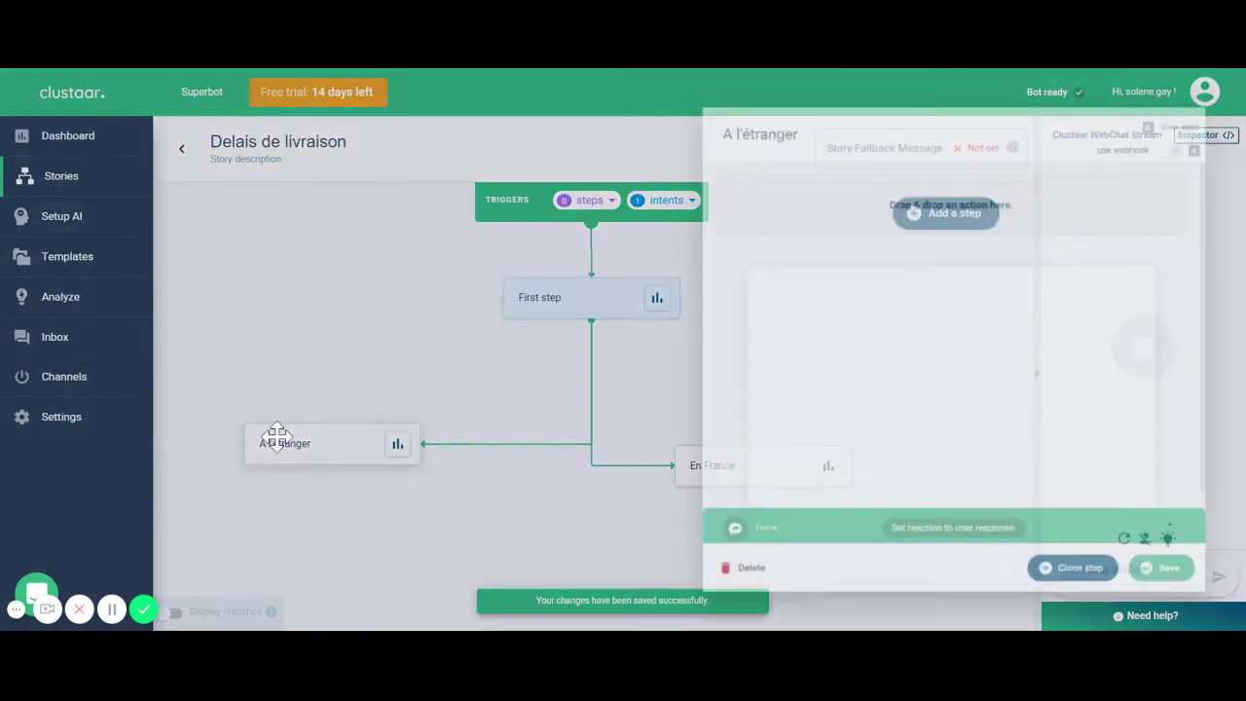
{"action": "left_click_drag", "start_coordinate": [552, 223], "coordinate": [841, 175]}
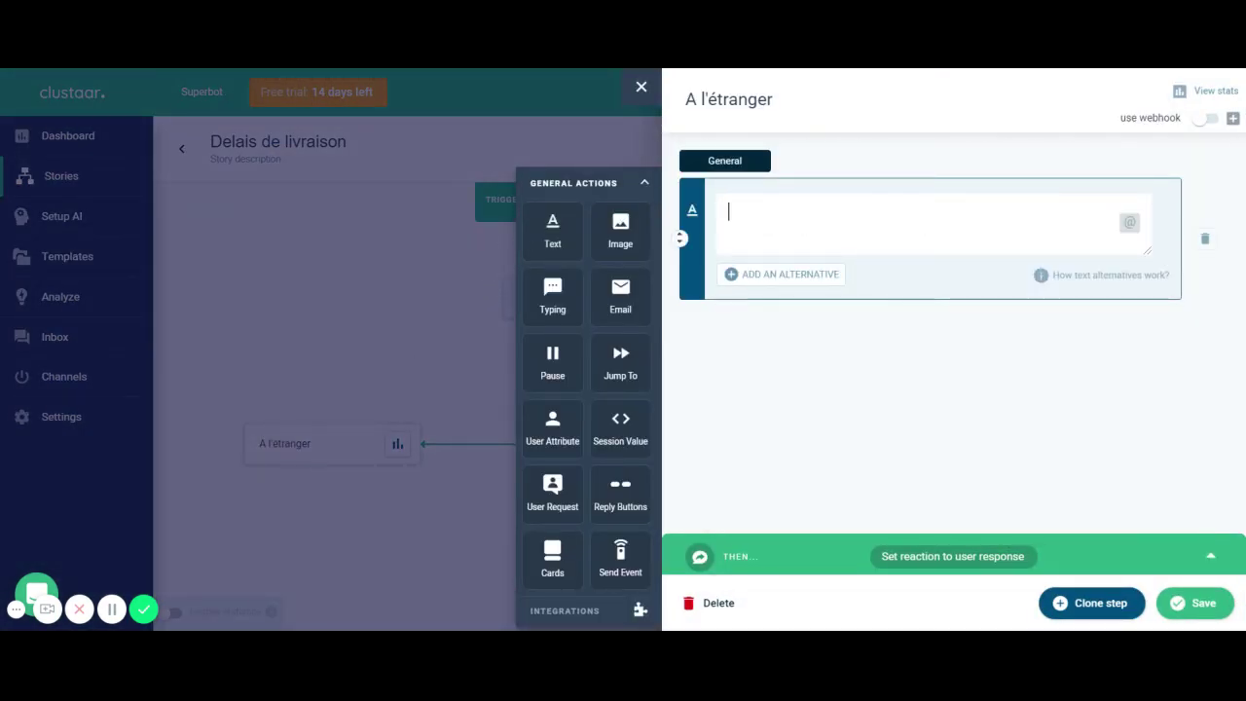
{"action": "type", "text": "L"}
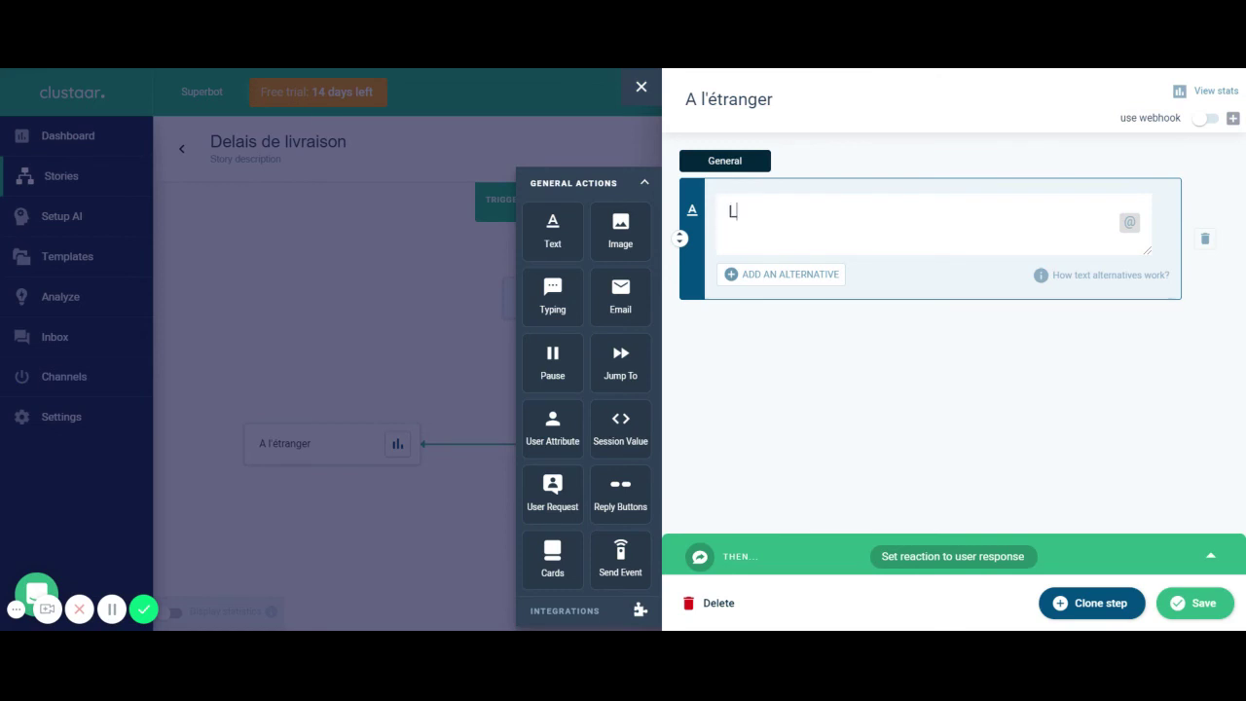
{"action": "type", "text": "es délais de livraison"}
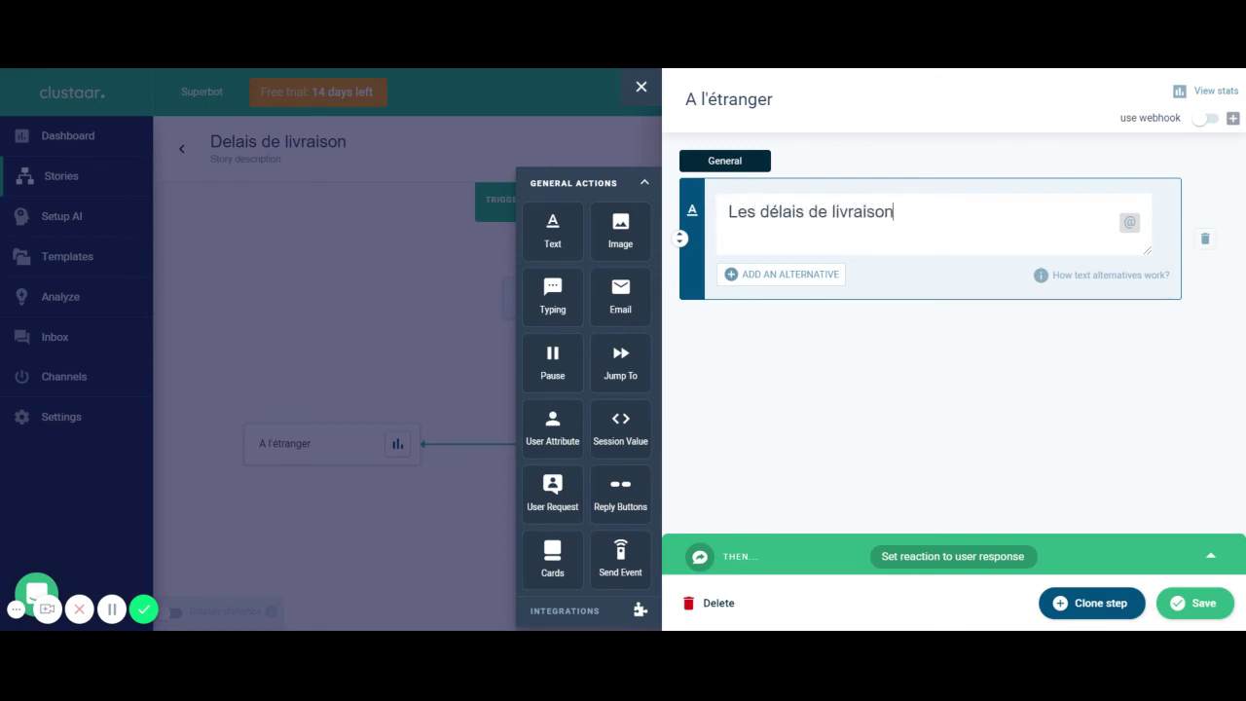
{"action": "type", "text": " d"}
{"action": "type", "text": "ont d'une semaine !"}
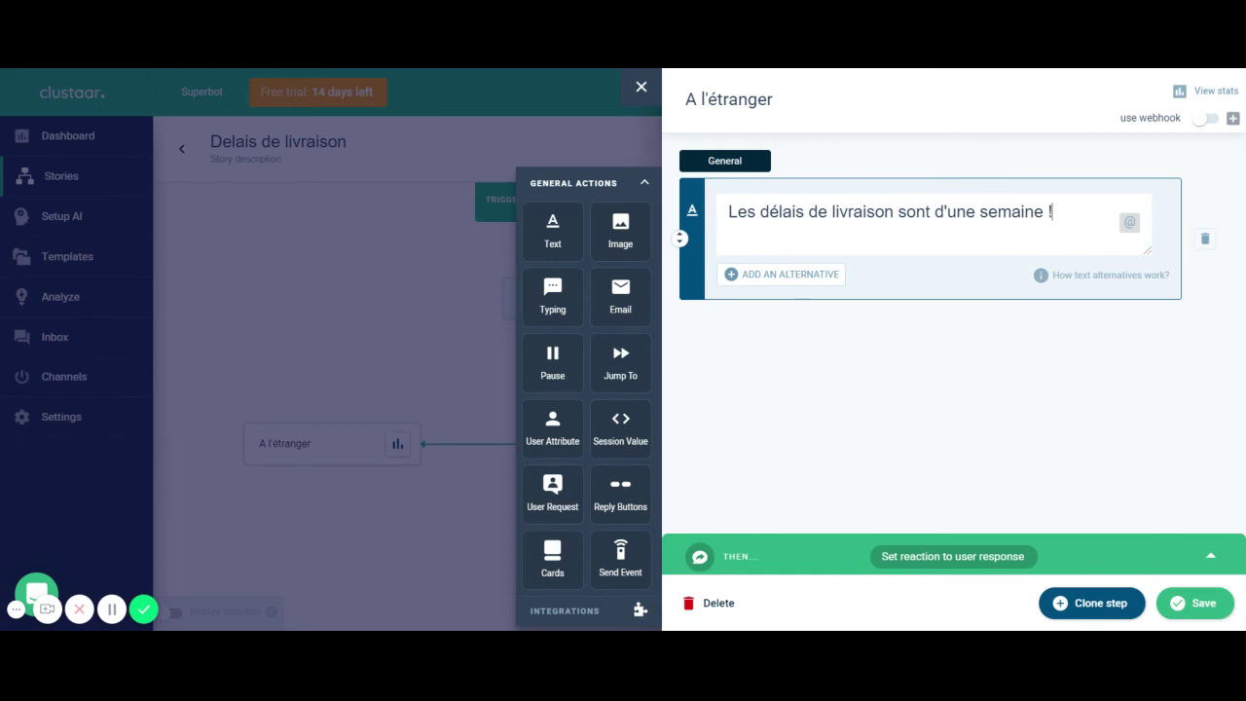
{"action": "left_click", "coordinate": [896, 459]}
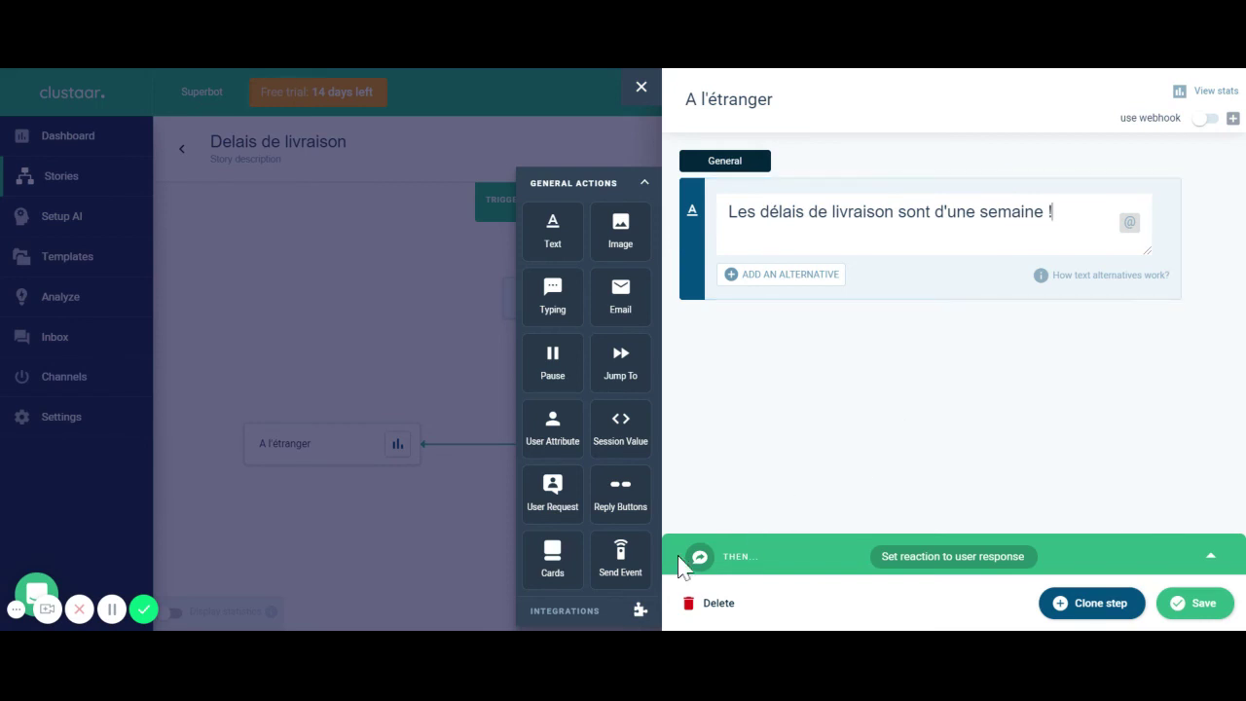
- Add a card titled "Plus d'informations sur notre site" with the URL superchaussure.com to the A l'étranger step, and save it
{"action": "left_click_drag", "start_coordinate": [572, 569], "coordinate": [945, 446]}
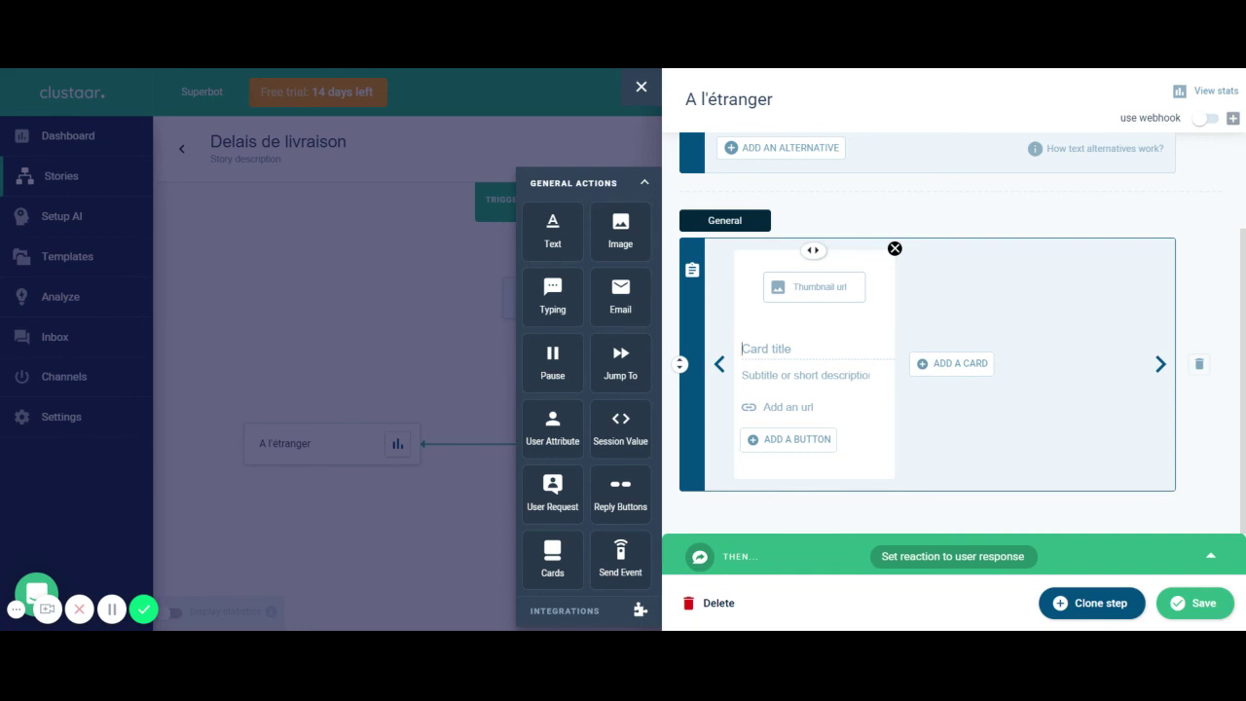
{"action": "type", "text": "PL"}
{"action": "type", "text": "us d'("}
{"action": "type", "text": "information"}
{"action": "type", "text": "s sur notr"}
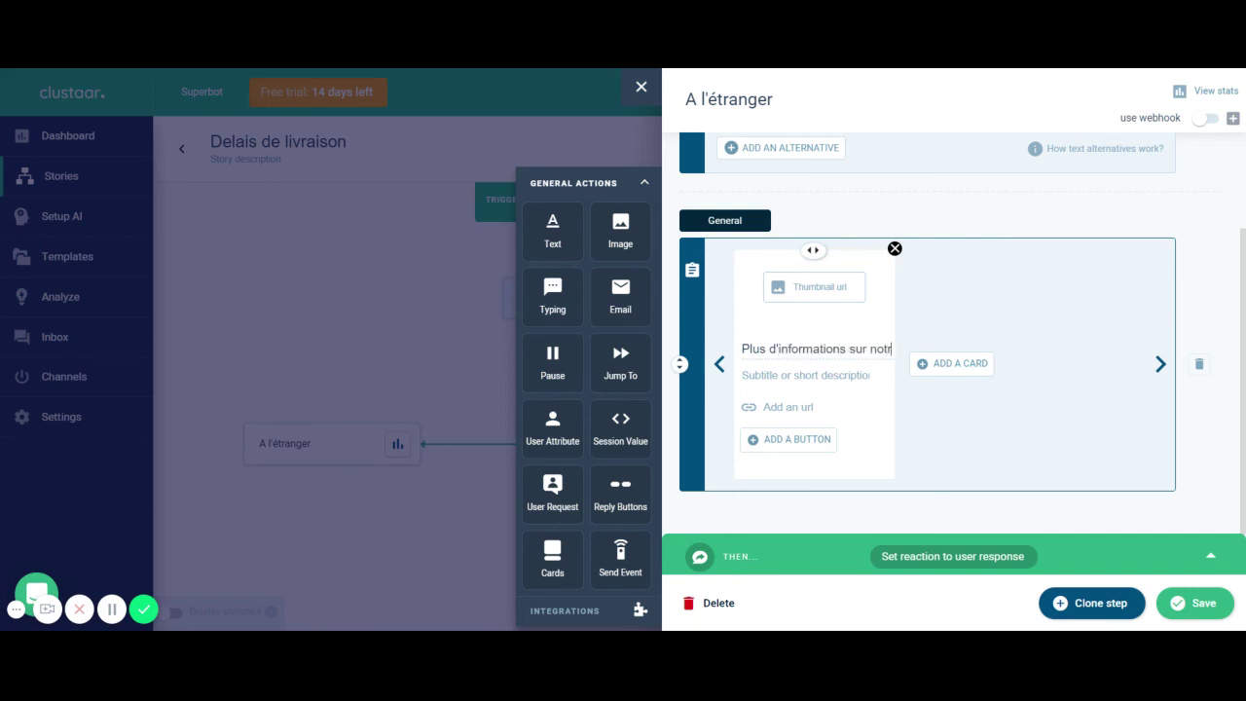
{"action": "type", "text": "e site"}
{"action": "left_click", "coordinate": [779, 407]}
{"action": "type", "text": "superchaussure.com"}
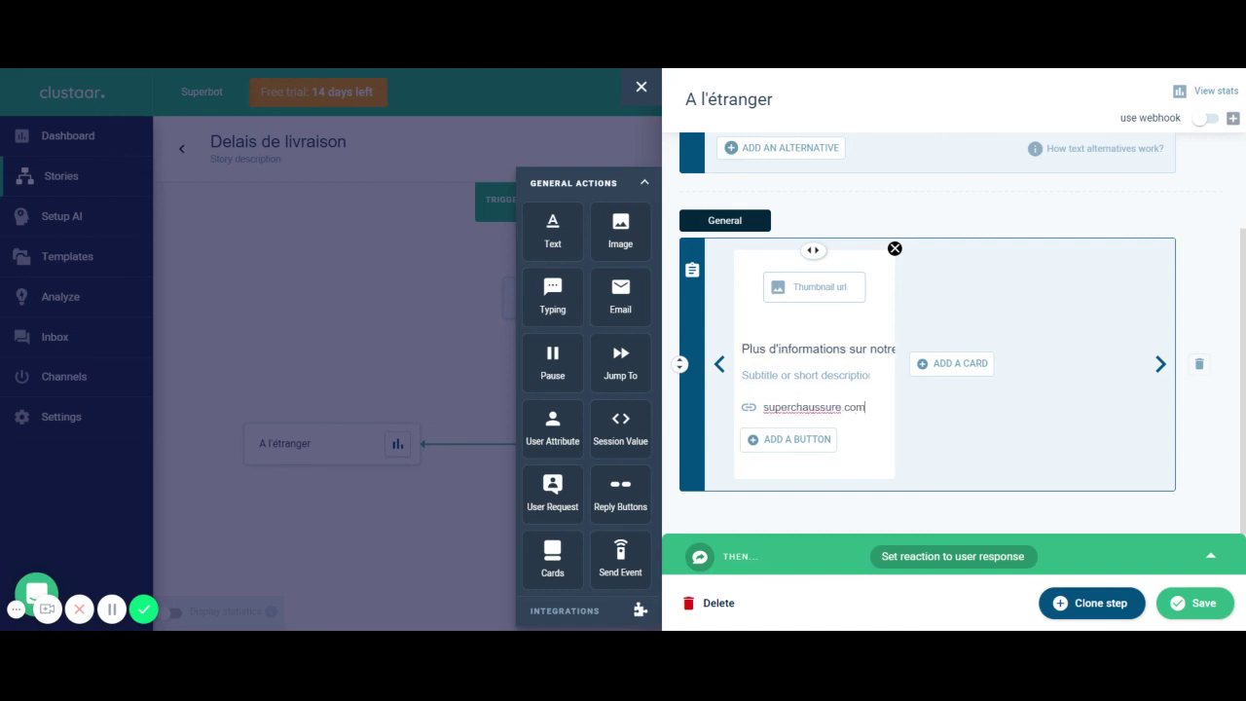
{"action": "left_click", "coordinate": [1191, 612]}
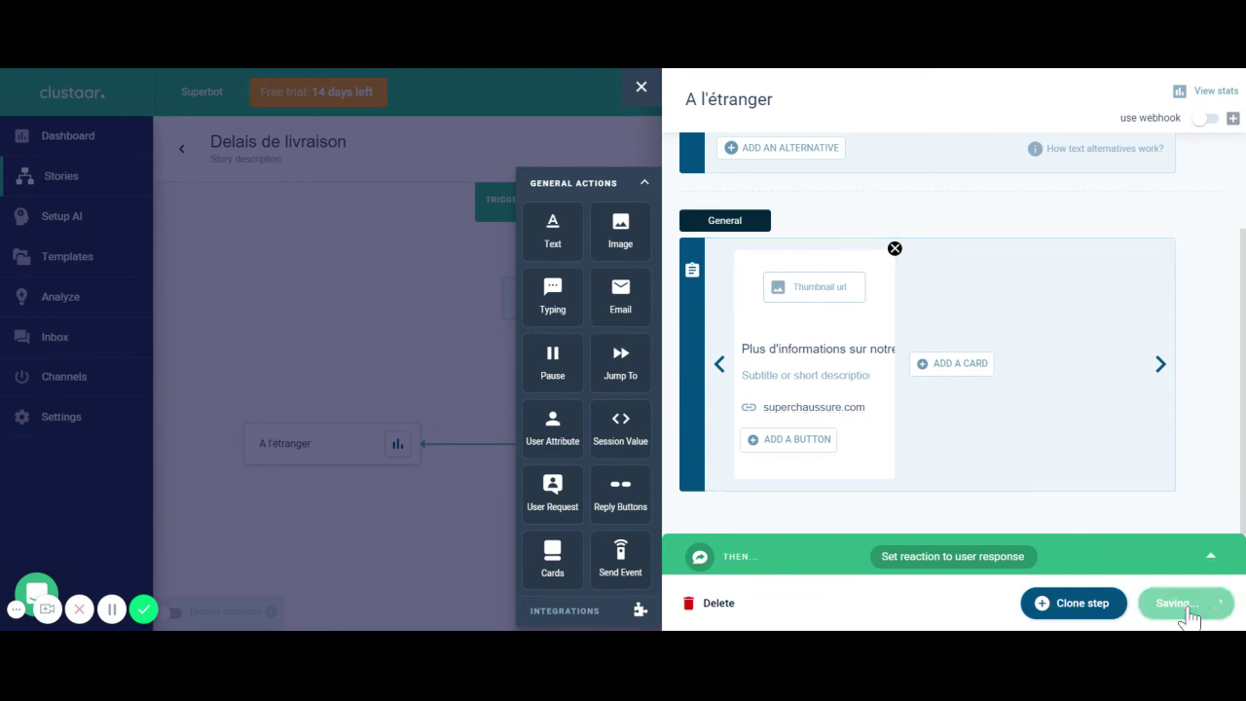